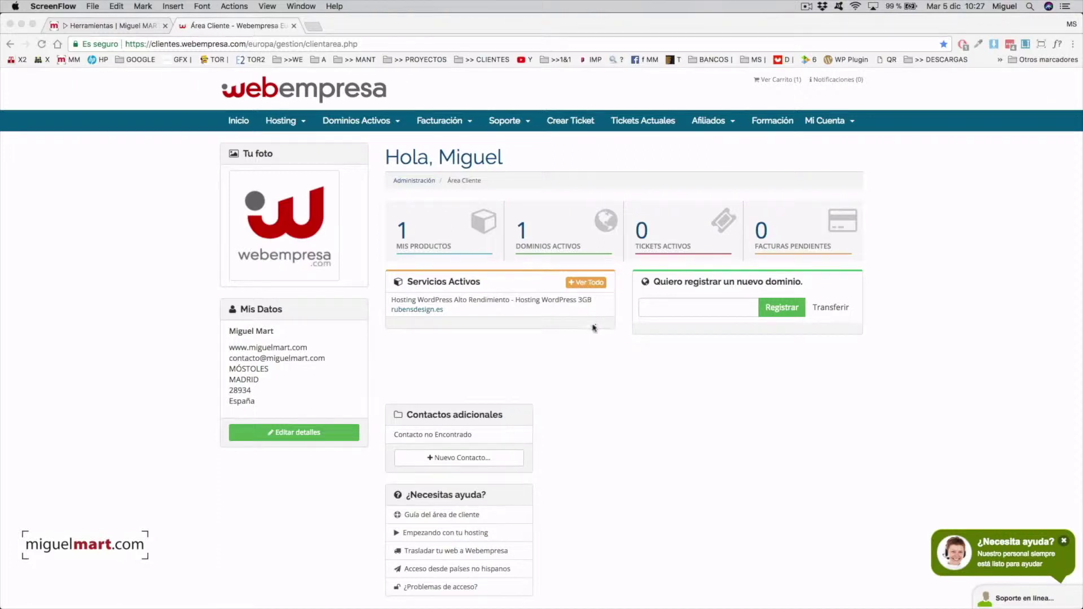
# Step: From Mis Productos, open the rubensdesign.es hosting, dismiss the popup, and enter its cPanel
pyautogui.click(420, 227)
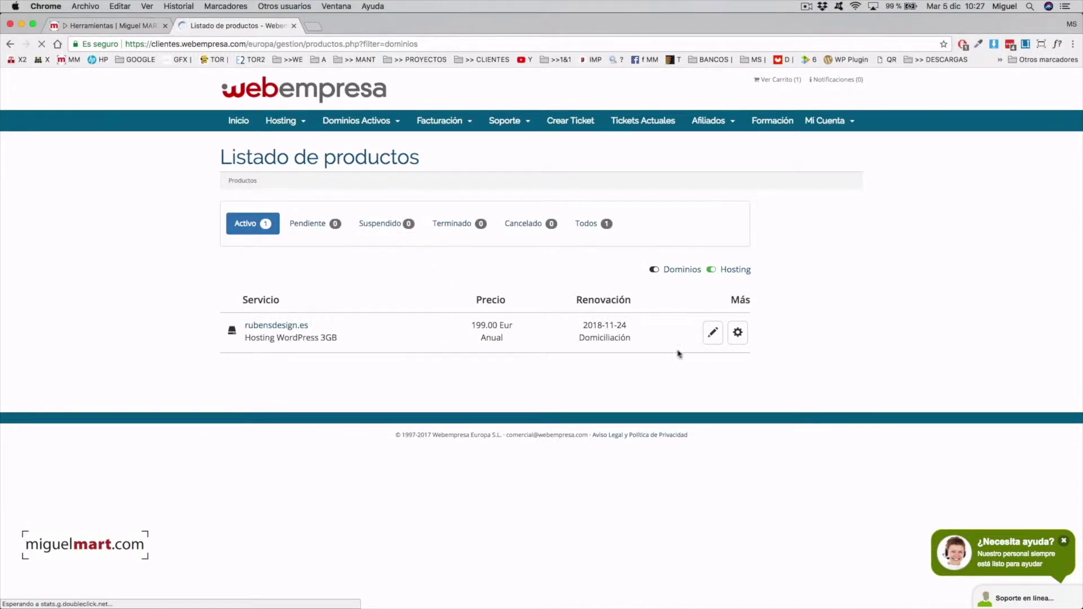
pyautogui.click(739, 334)
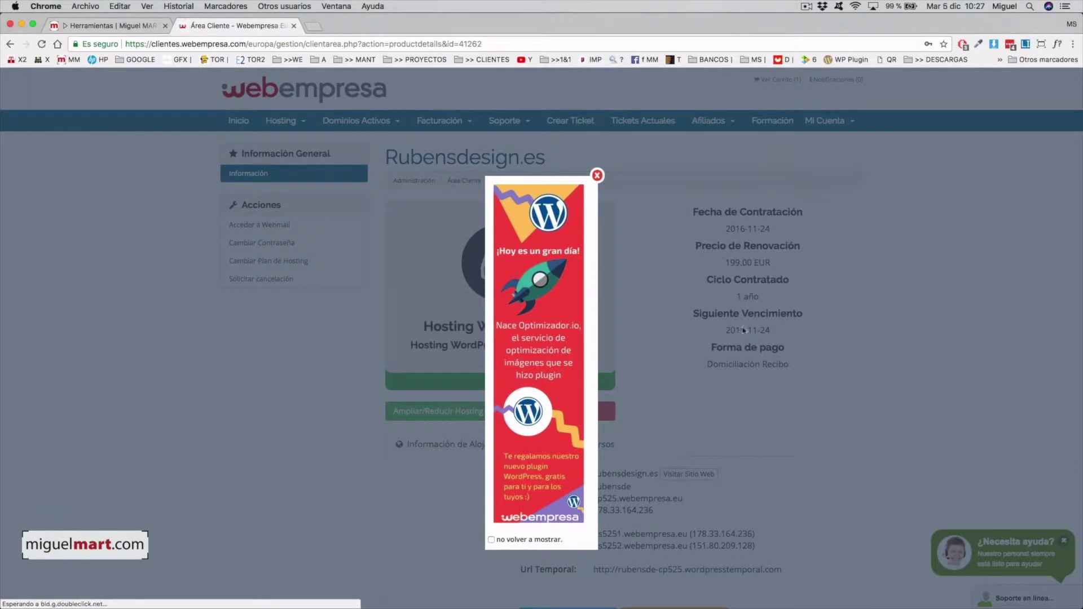
pyautogui.click(596, 176)
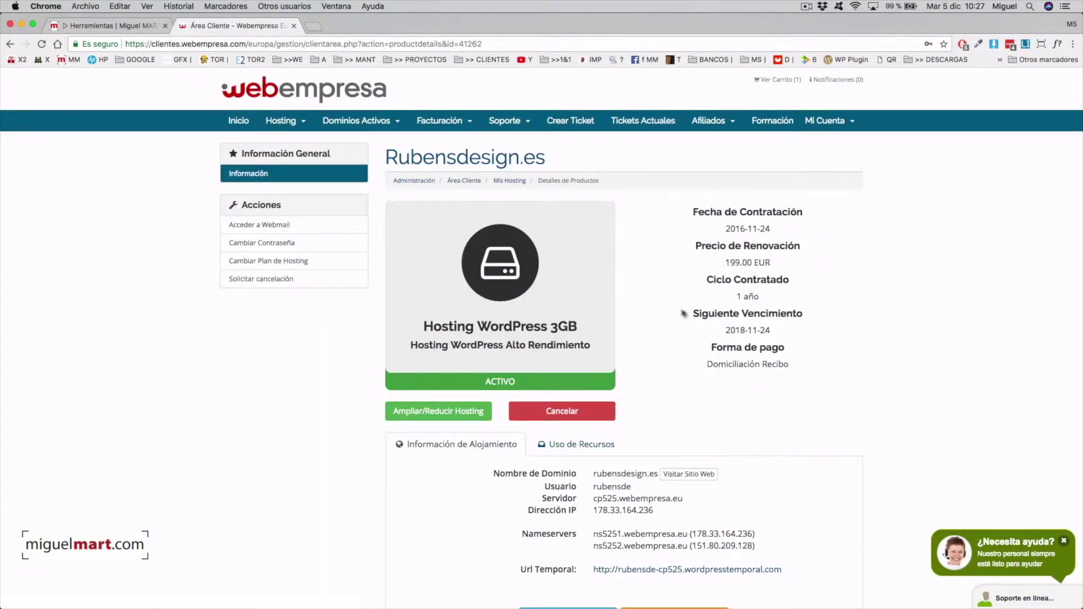
pyautogui.scroll(-5, 781, 302)
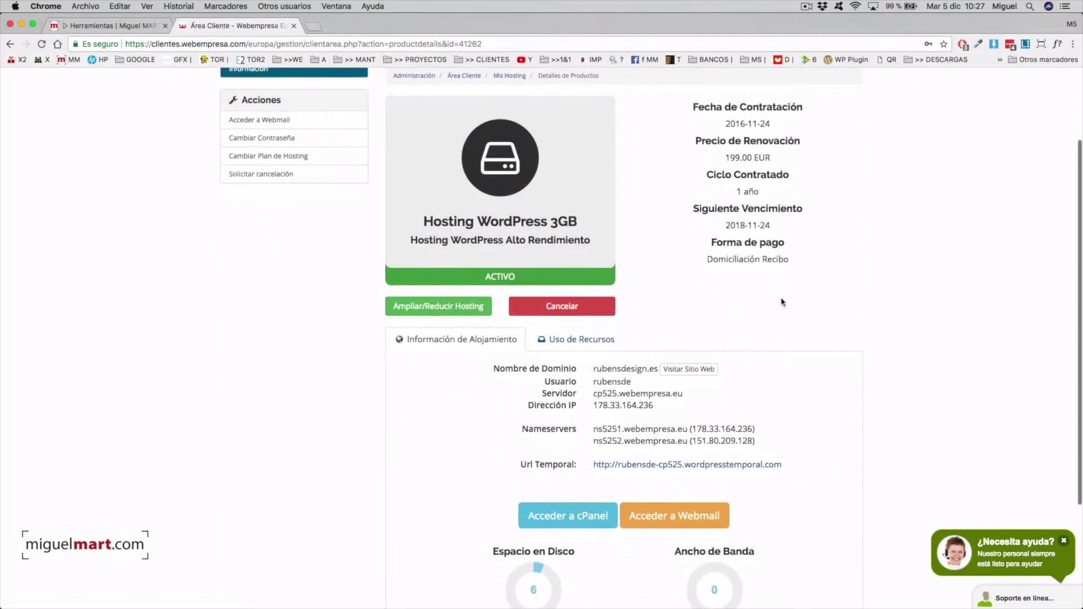
pyautogui.scroll(-2, 781, 302)
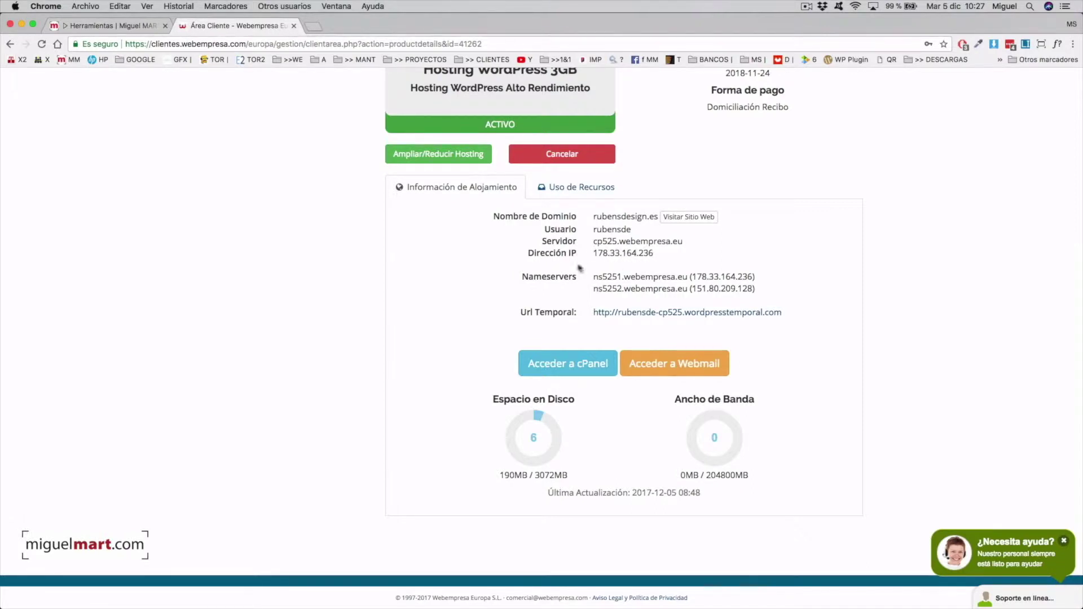
pyautogui.scroll(5, 848, 273)
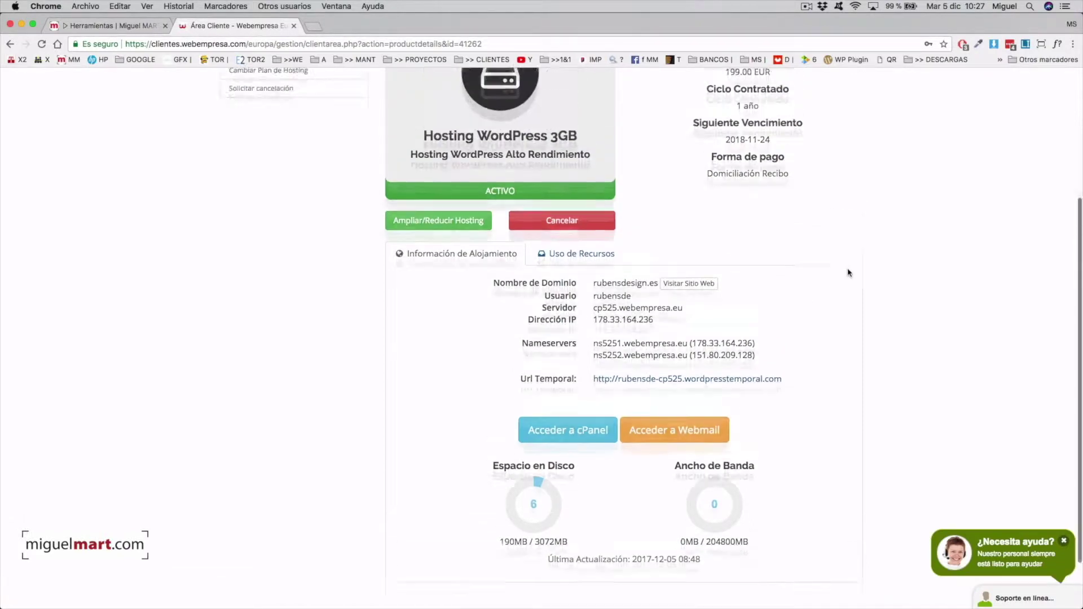
pyautogui.scroll(-5, 848, 273)
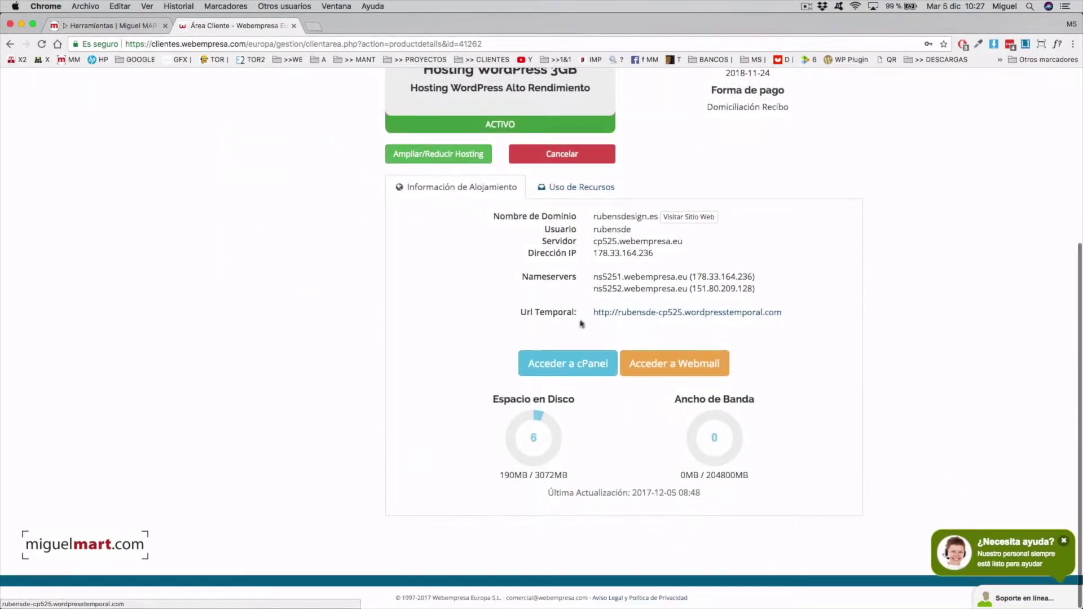
pyautogui.click(562, 371)
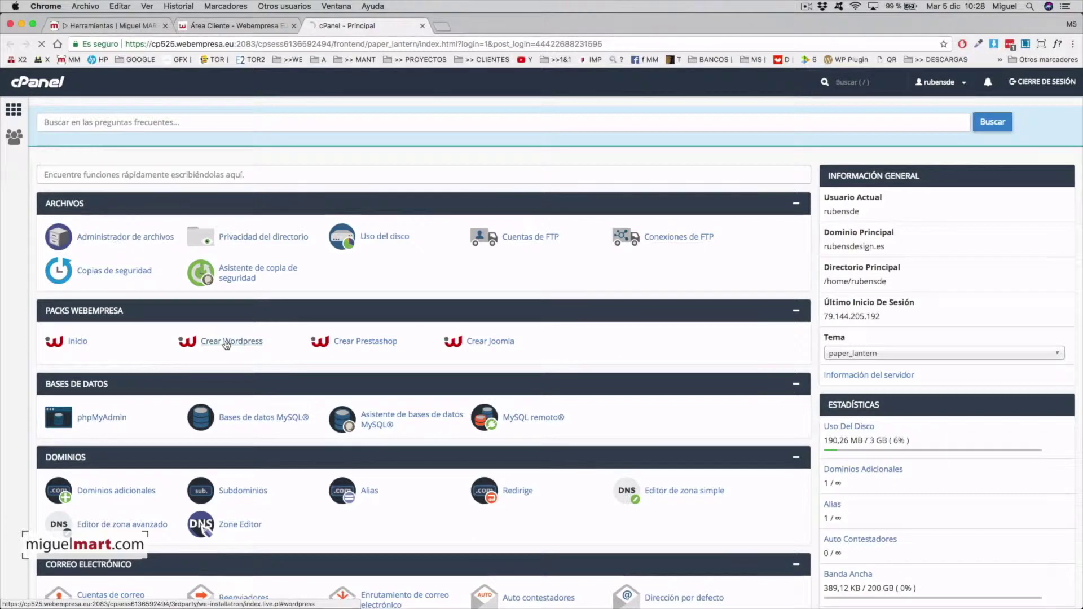
# Step: Choose Crear Wordpress under Packs Webempresa in cPanel
pyautogui.click(227, 341)
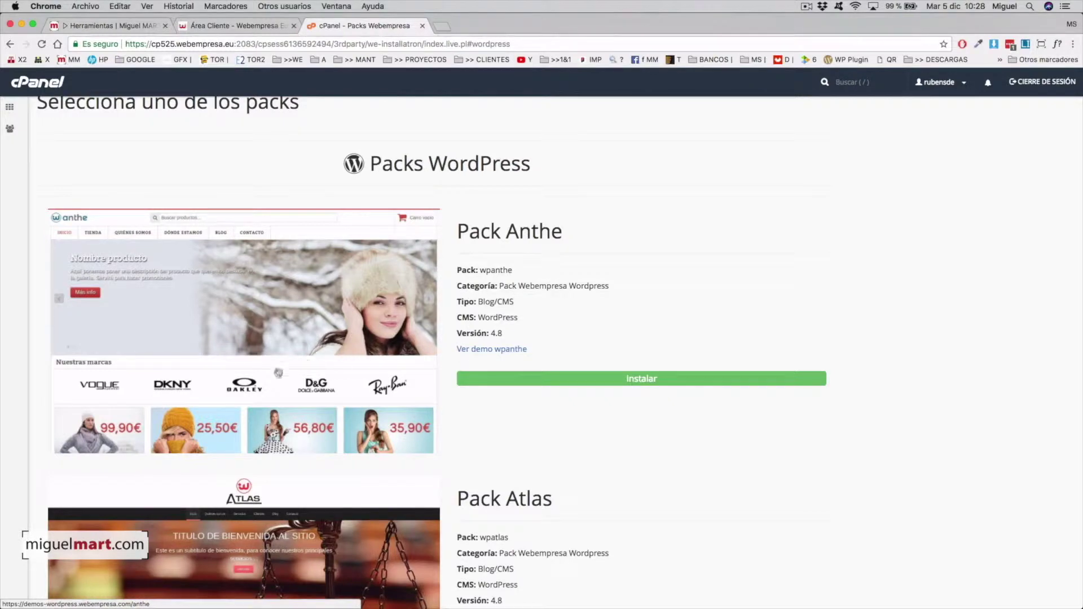
# Step: Scroll the Packs WordPress list to the plain Pack Wordpress (WordPress 4.8) at the bottom
pyautogui.scroll(-10, 378, 397)
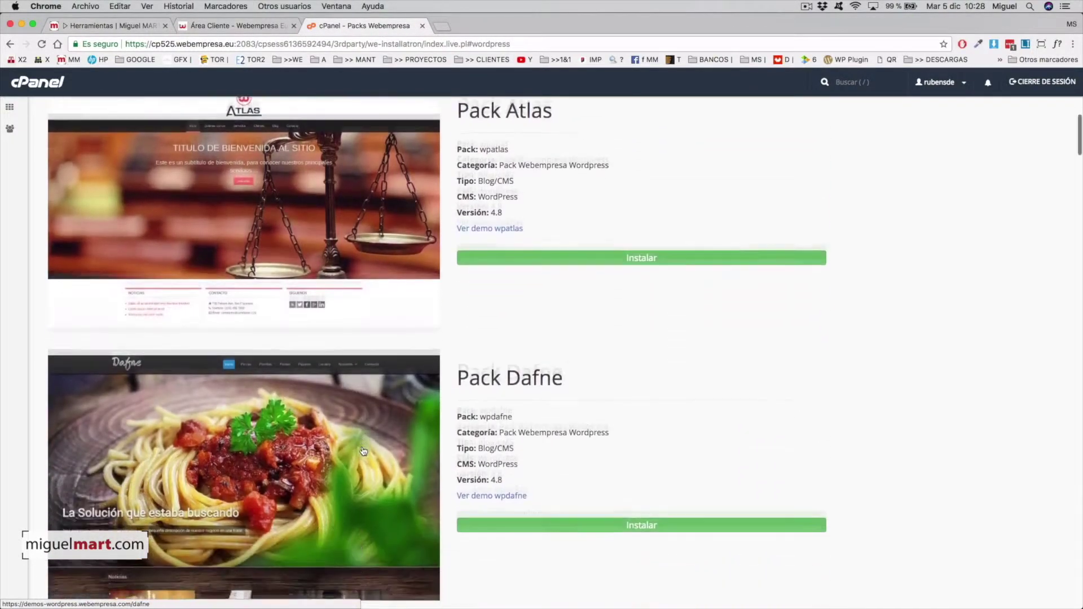
pyautogui.scroll(-4, 243, 361)
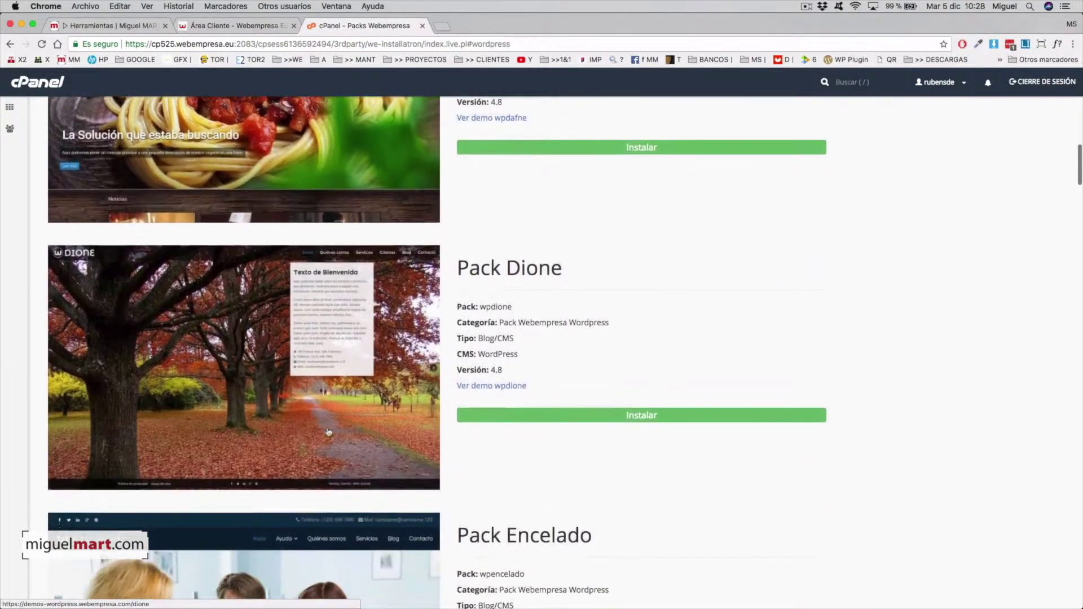
pyautogui.scroll(-12, 404, 452)
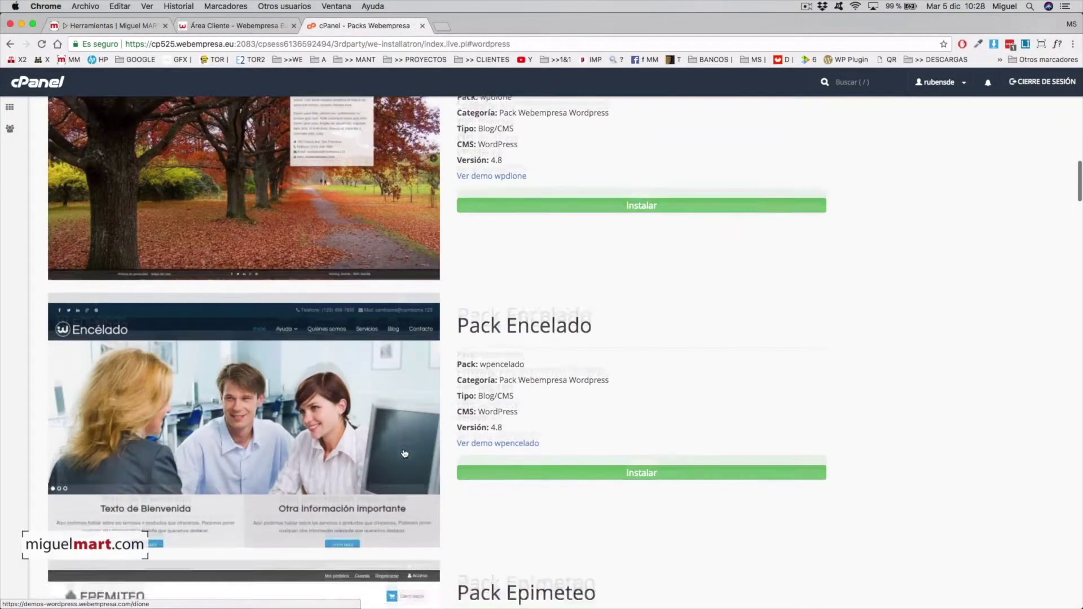
pyautogui.scroll(-11, 382, 416)
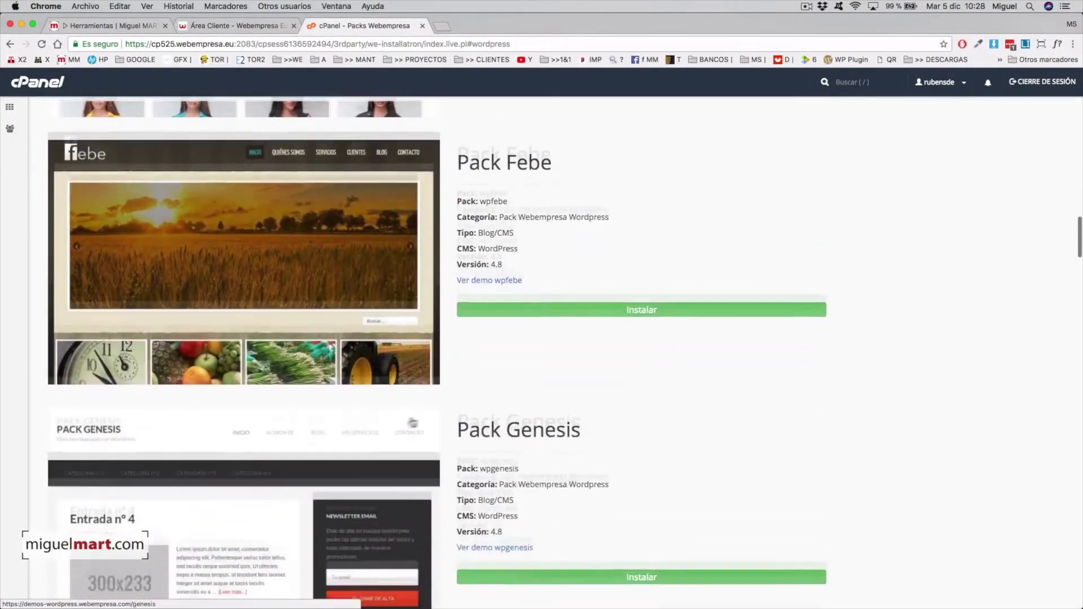
pyautogui.scroll(-14, 379, 413)
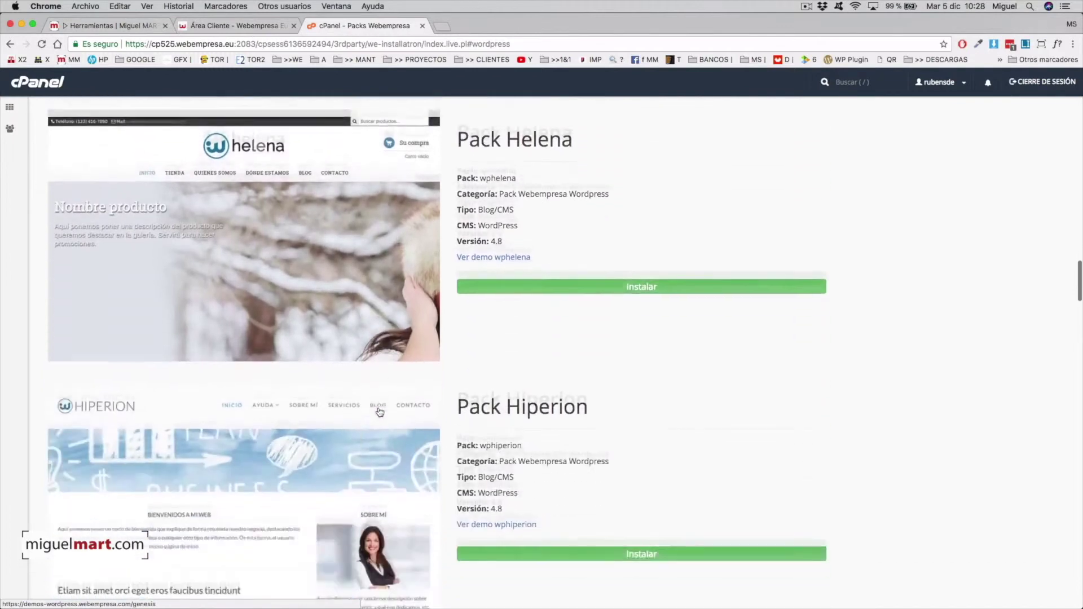
pyautogui.scroll(-8, 379, 412)
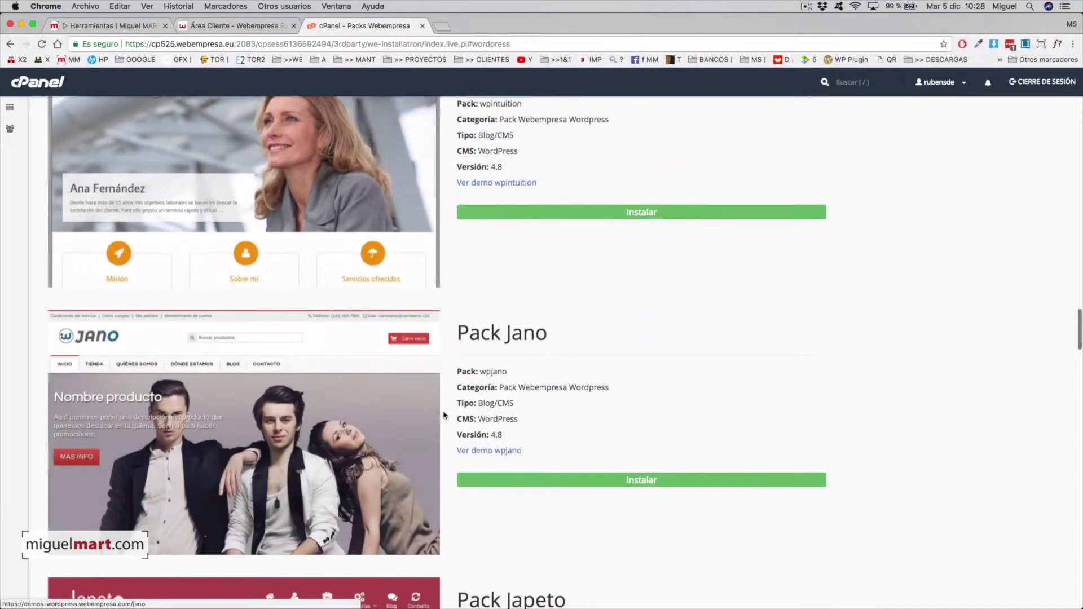
pyautogui.scroll(-10, 439, 416)
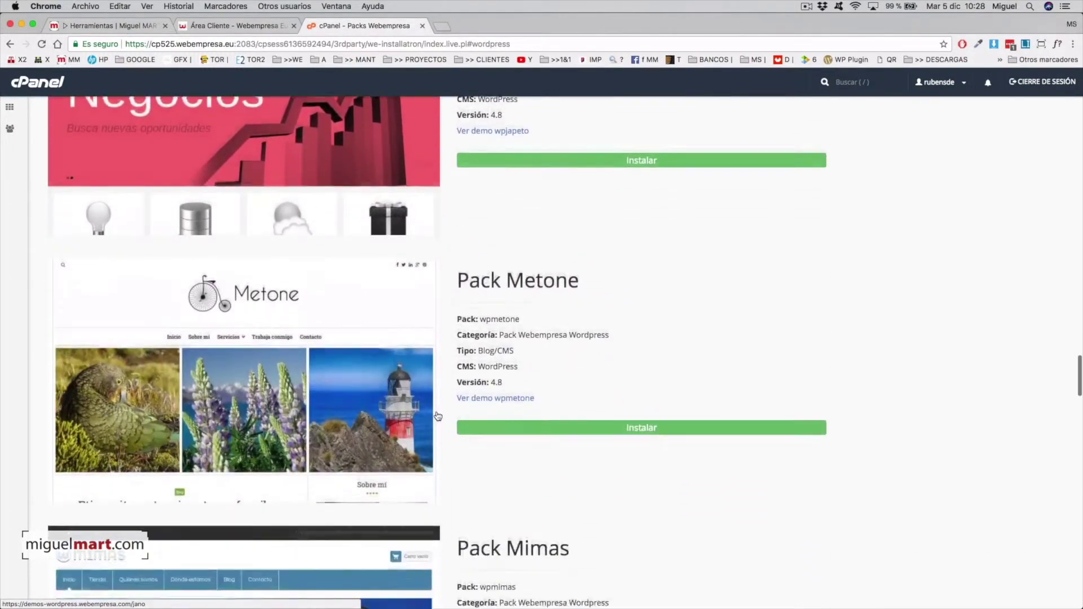
pyautogui.scroll(-11, 439, 417)
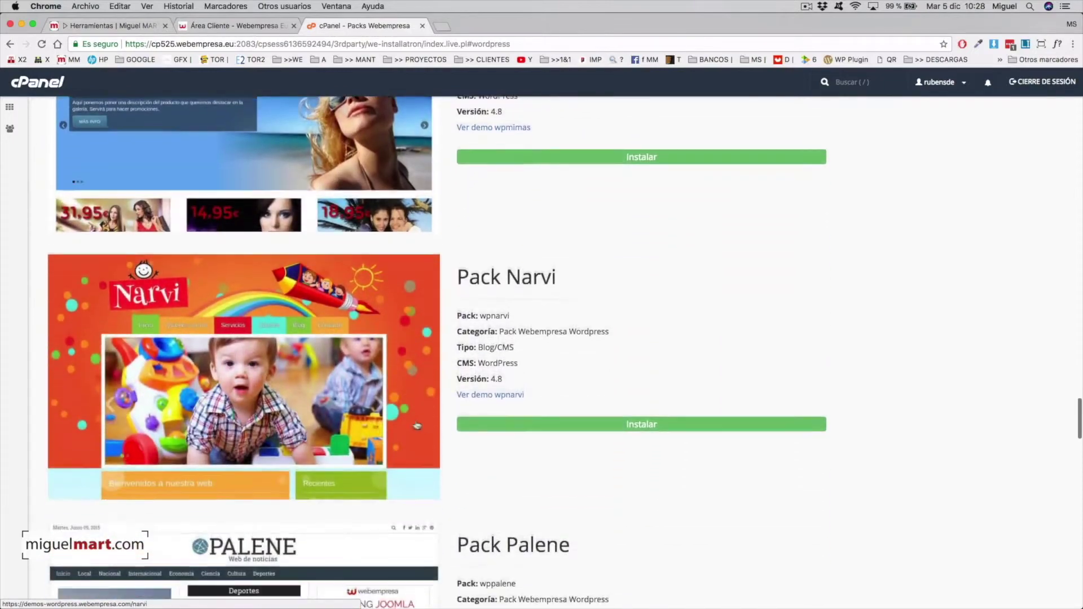
pyautogui.scroll(-8, 458, 421)
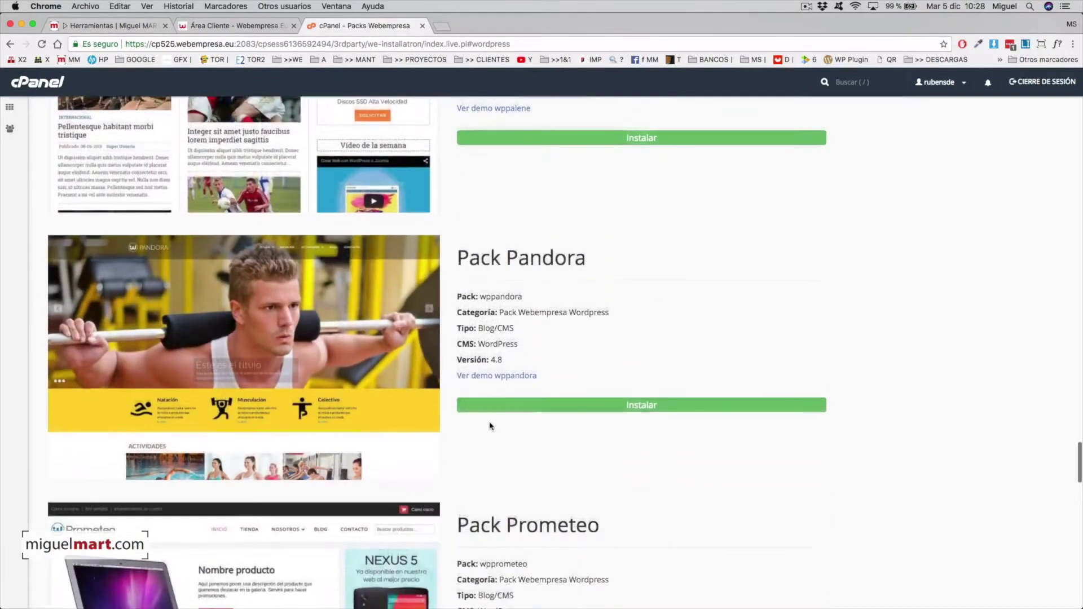
pyautogui.scroll(-11, 484, 420)
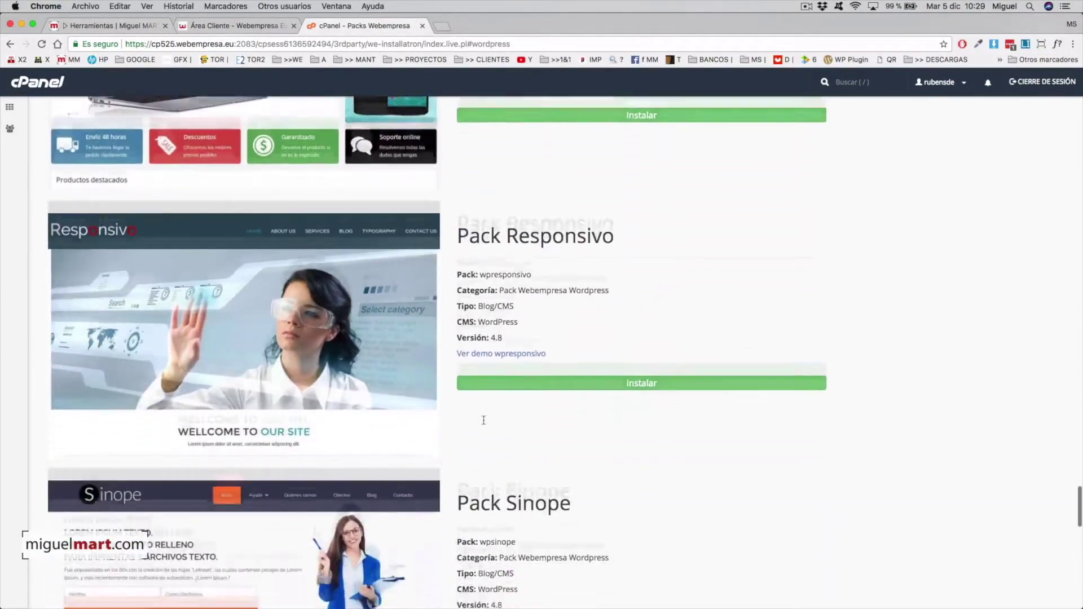
pyautogui.scroll(-10, 484, 423)
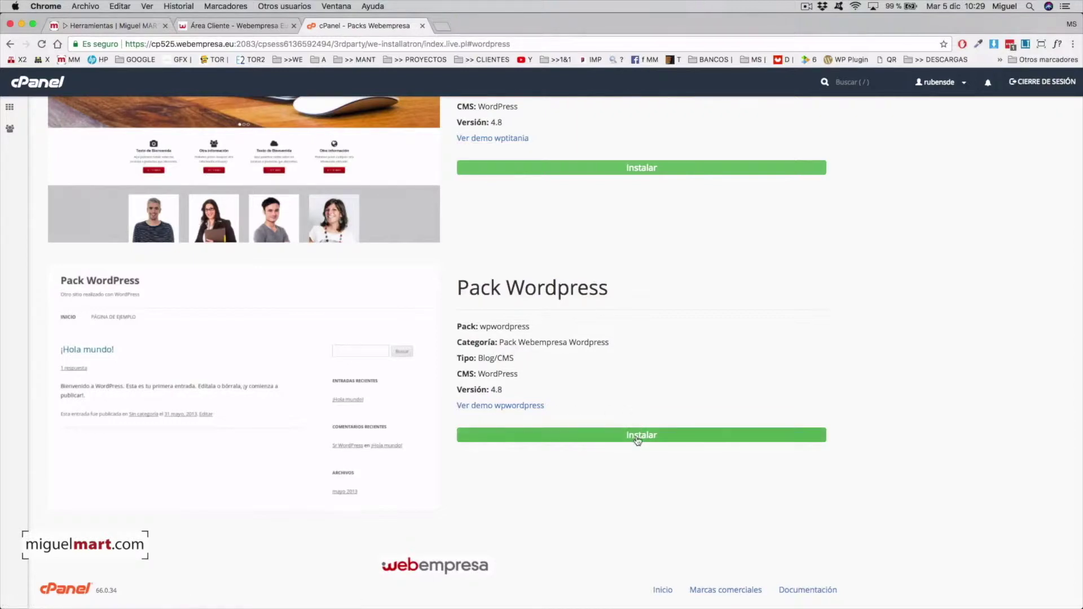
# Step: Start installing Pack Wordpress, naming the site TMP with install path tmp
pyautogui.click(648, 438)
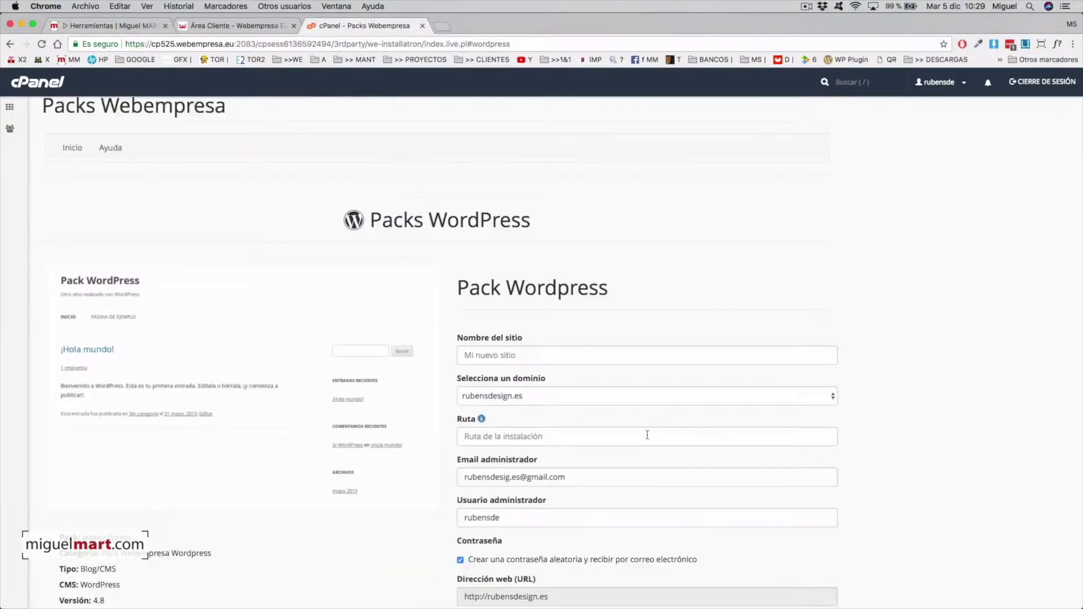
pyautogui.click(503, 355)
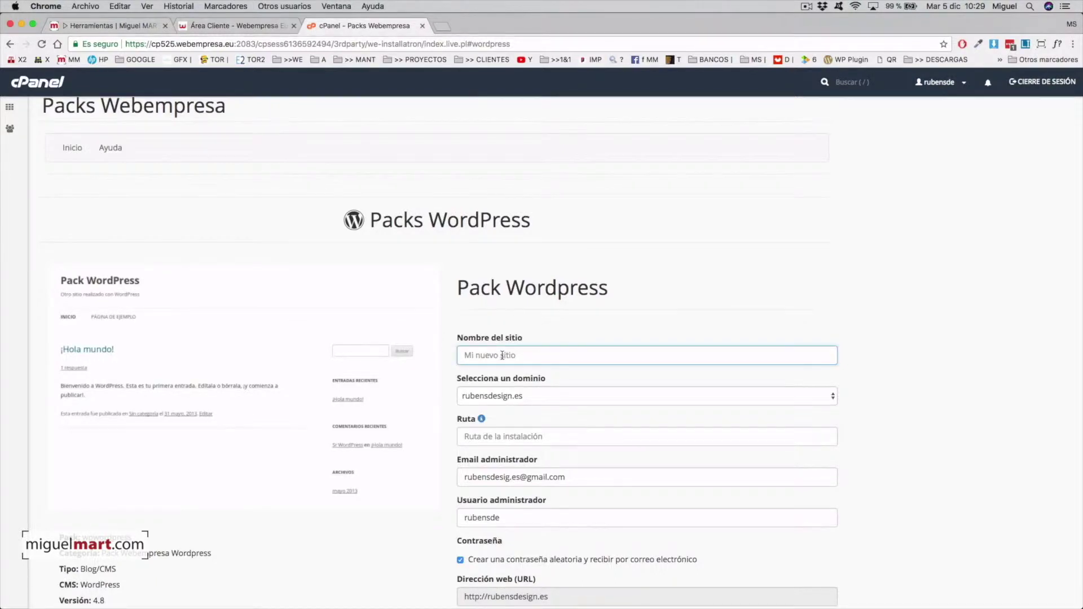
pyautogui.write('TMP')
pyautogui.scroll(-3, 563, 397)
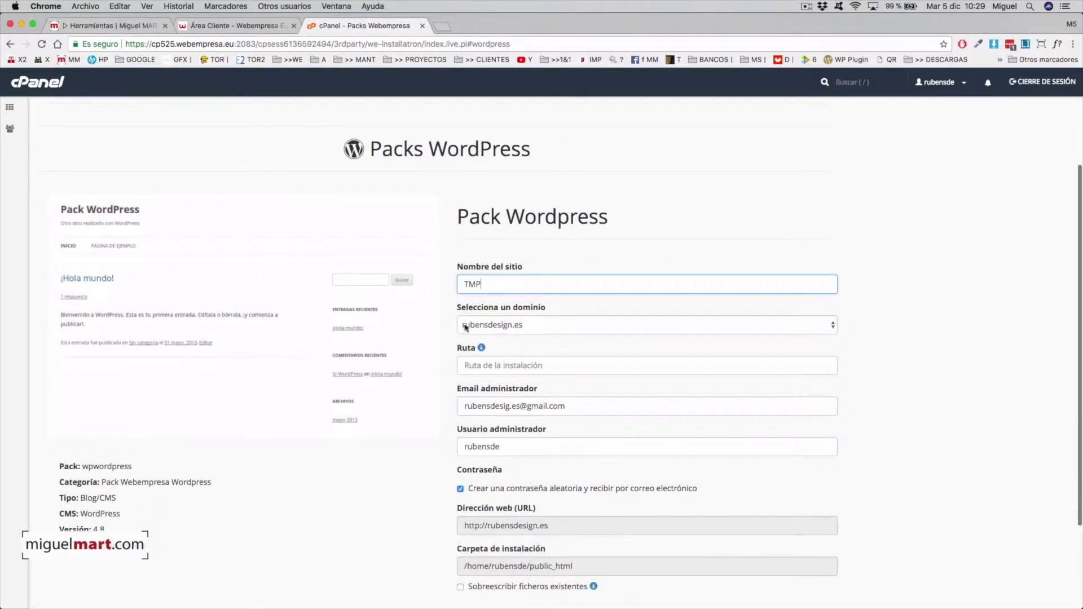
pyautogui.scroll(-2, 505, 353)
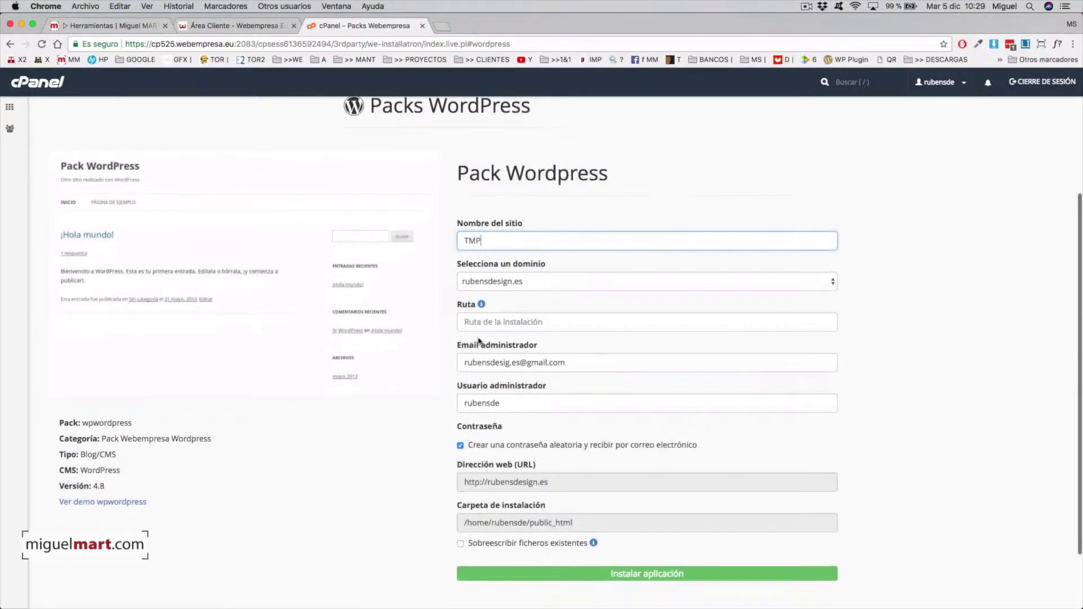
pyautogui.click(496, 323)
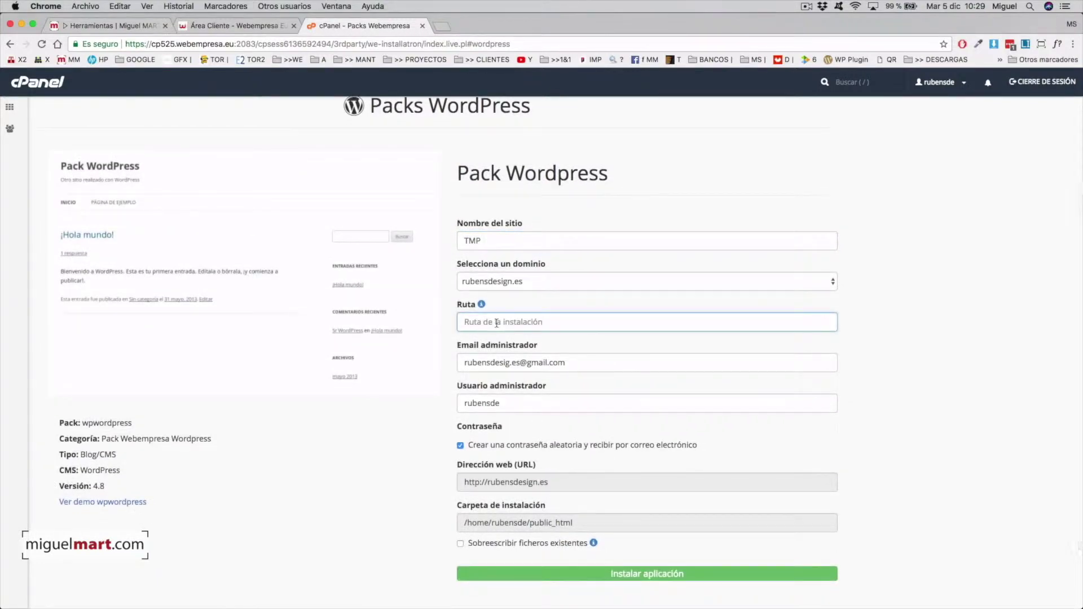
pyautogui.write('tmp')
# Step: Set the admin username to 'admin', allow overwriting existing files, and install the application
pyautogui.scroll(-4, 539, 339)
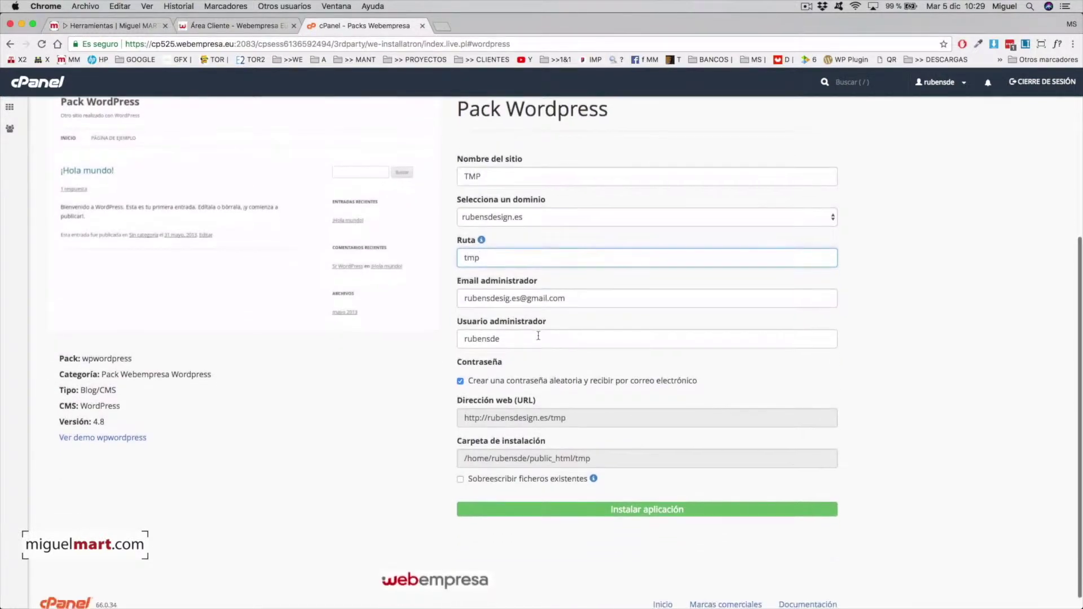
pyautogui.scroll(3, 503, 342)
pyautogui.scroll(-1, 567, 389)
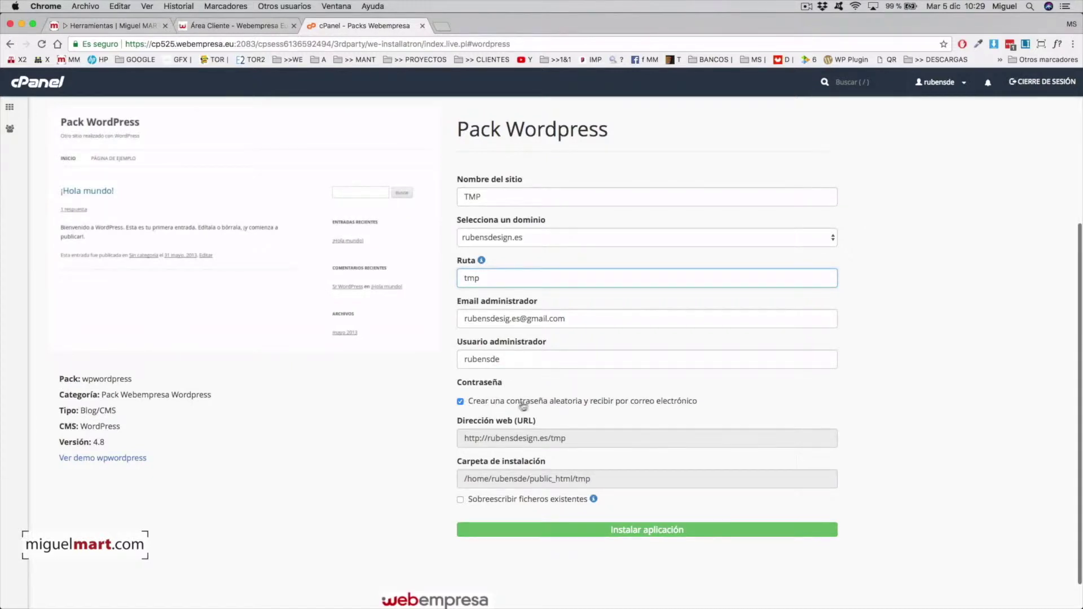
pyautogui.doubleClick(483, 358)
pyautogui.write('admin')
pyautogui.scroll(-1, 502, 407)
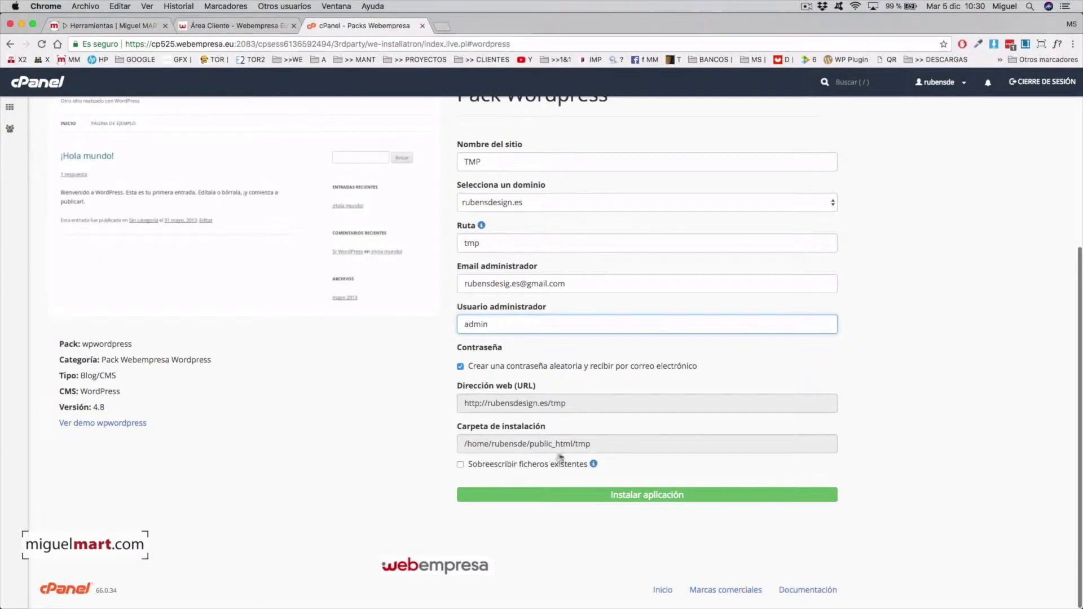
pyautogui.click(460, 464)
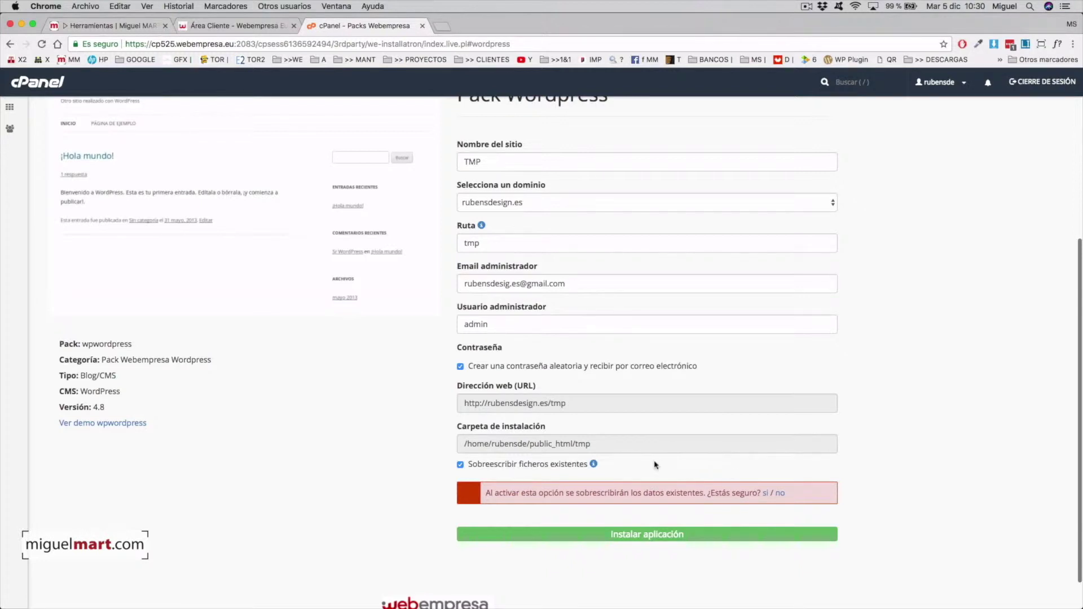
pyautogui.click(767, 494)
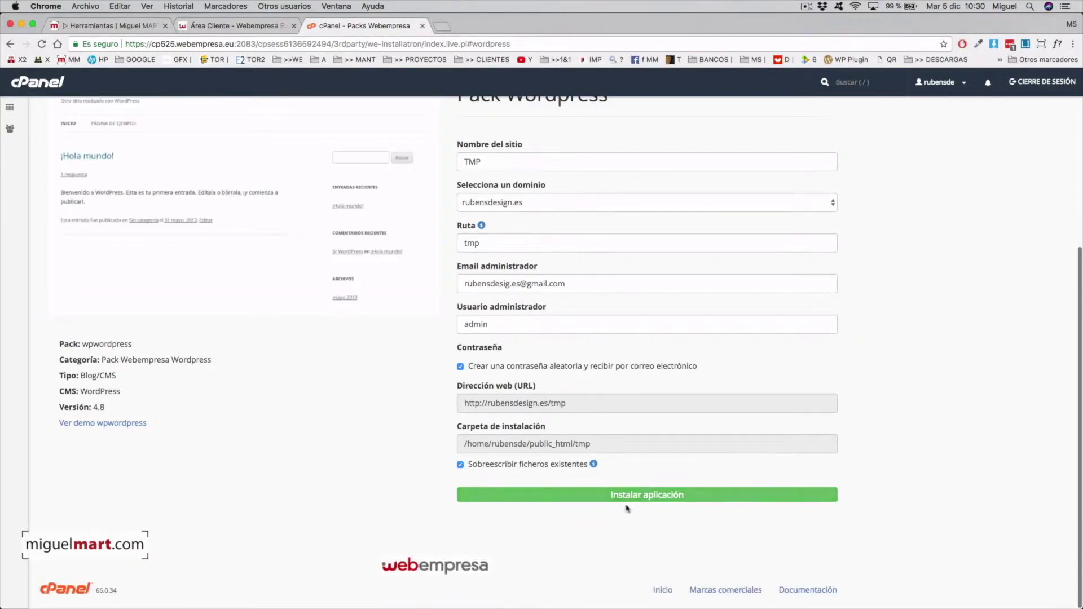
pyautogui.click(637, 495)
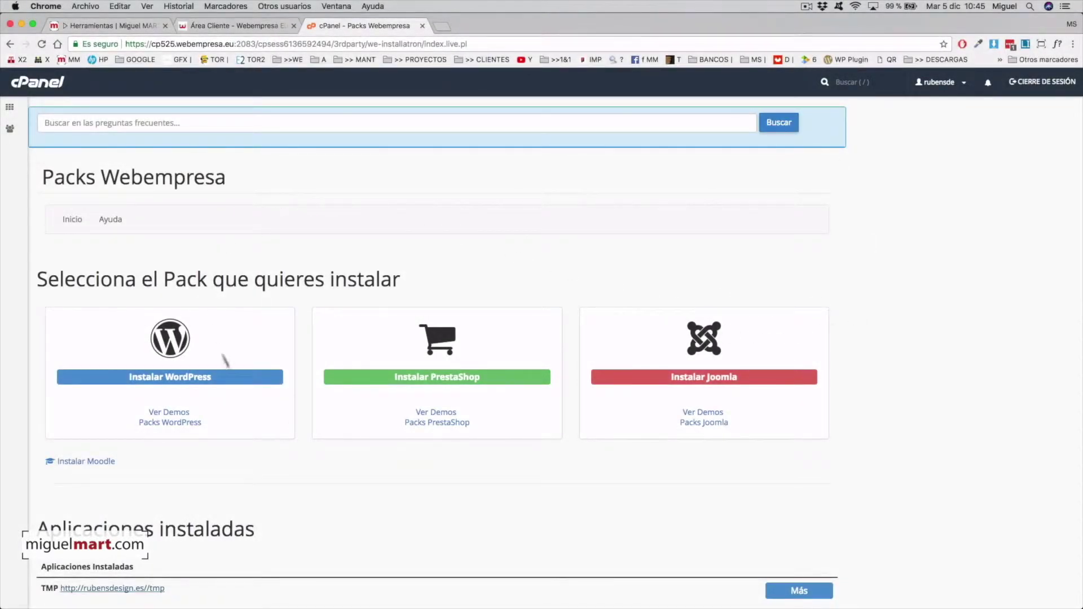
pyautogui.scroll(-3, 643, 408)
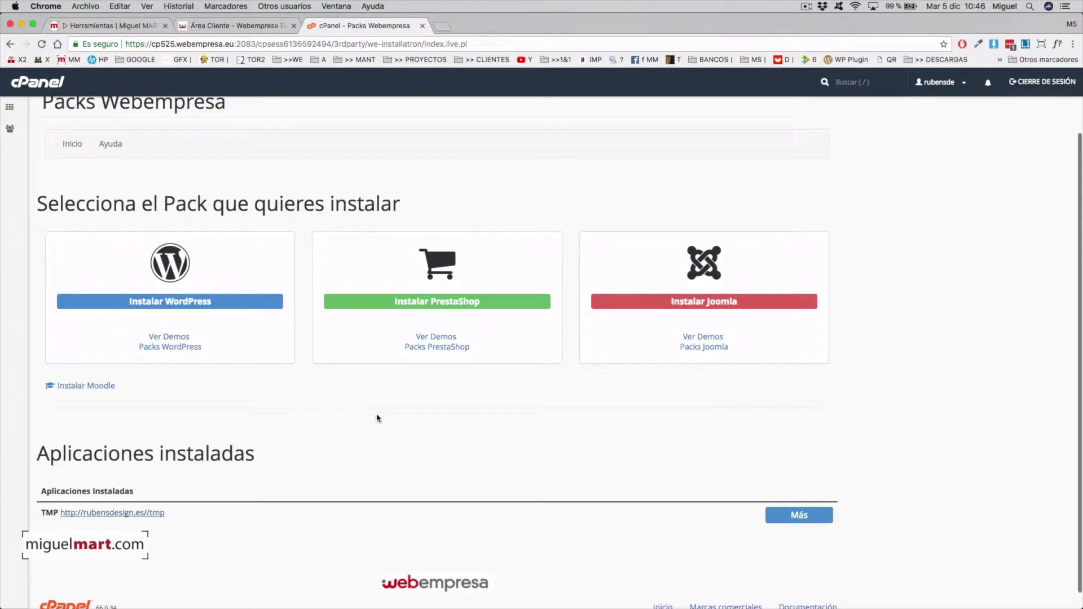
pyautogui.scroll(-1, 260, 395)
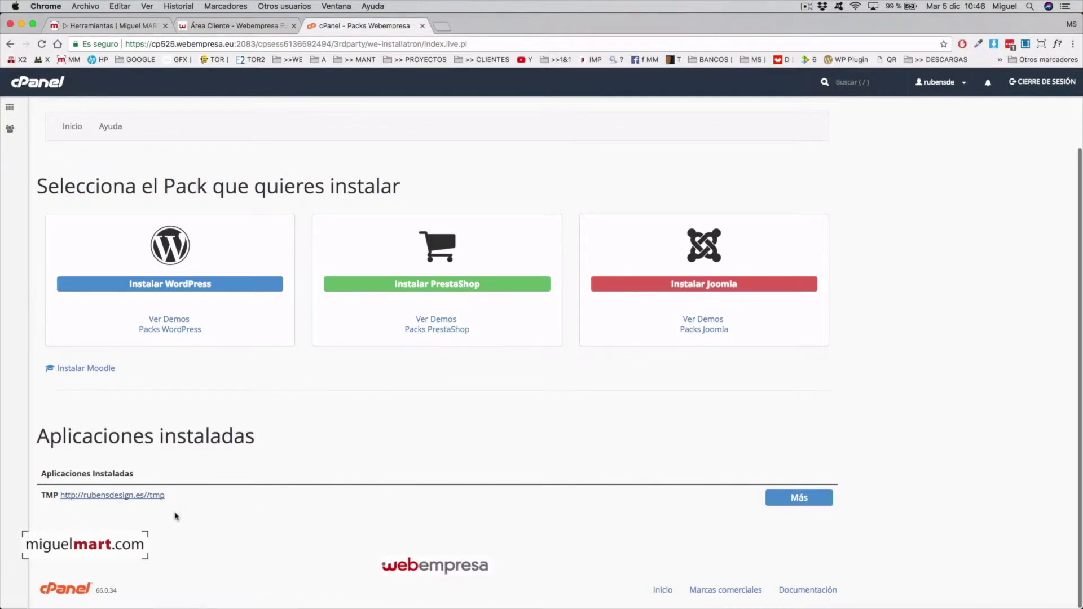
pyautogui.click(153, 496)
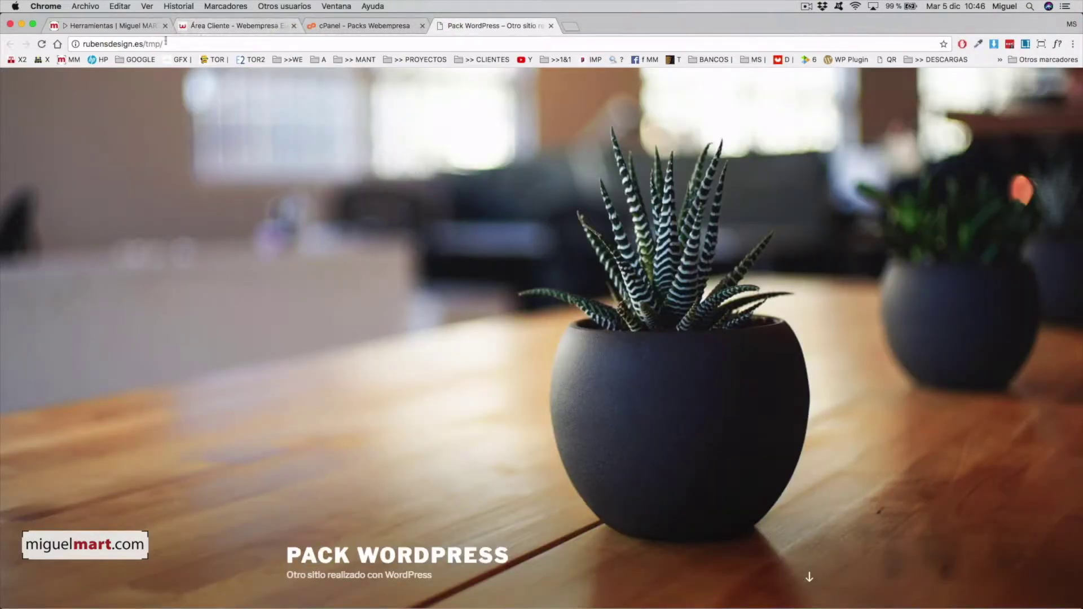
pyautogui.scroll(-2, 602, 345)
pyautogui.scroll(-8, 601, 345)
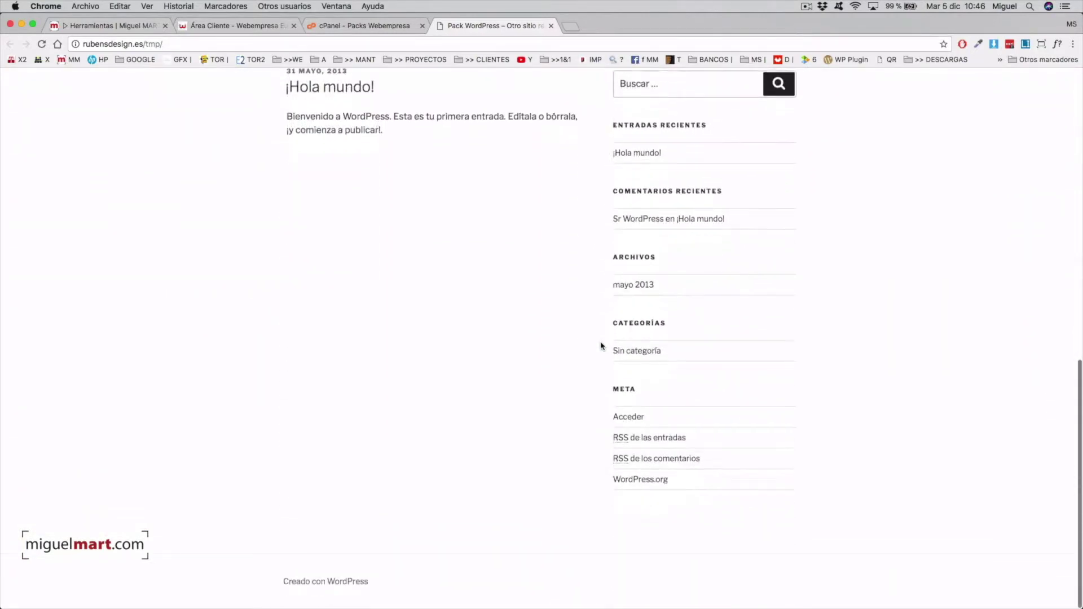
pyautogui.scroll(10, 601, 346)
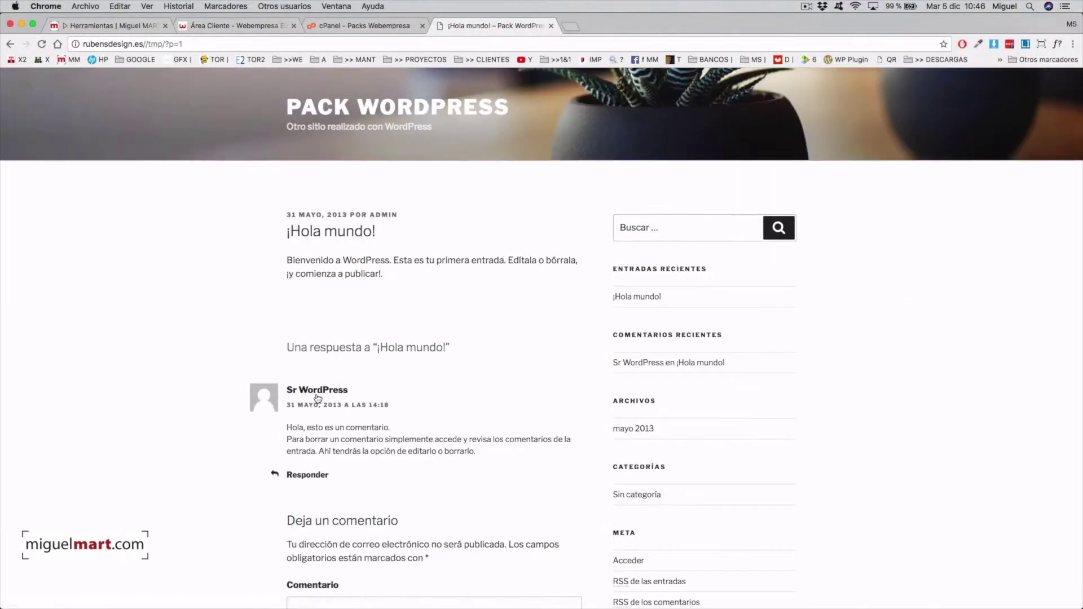
pyautogui.scroll(2, 525, 401)
pyautogui.click(420, 111)
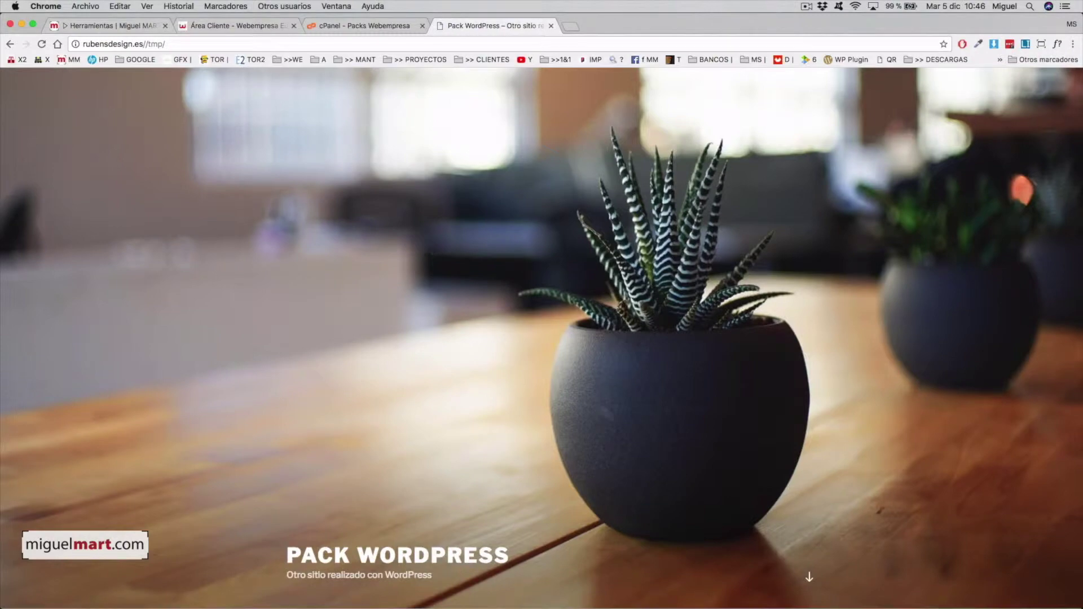
pyautogui.scroll(-10, 668, 431)
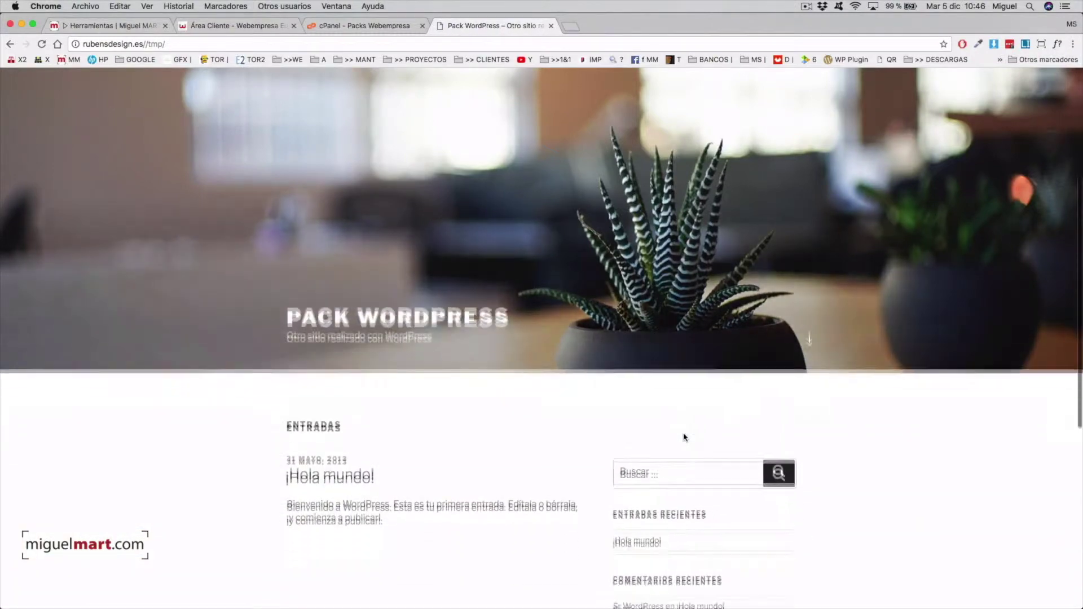
pyautogui.scroll(10, 684, 438)
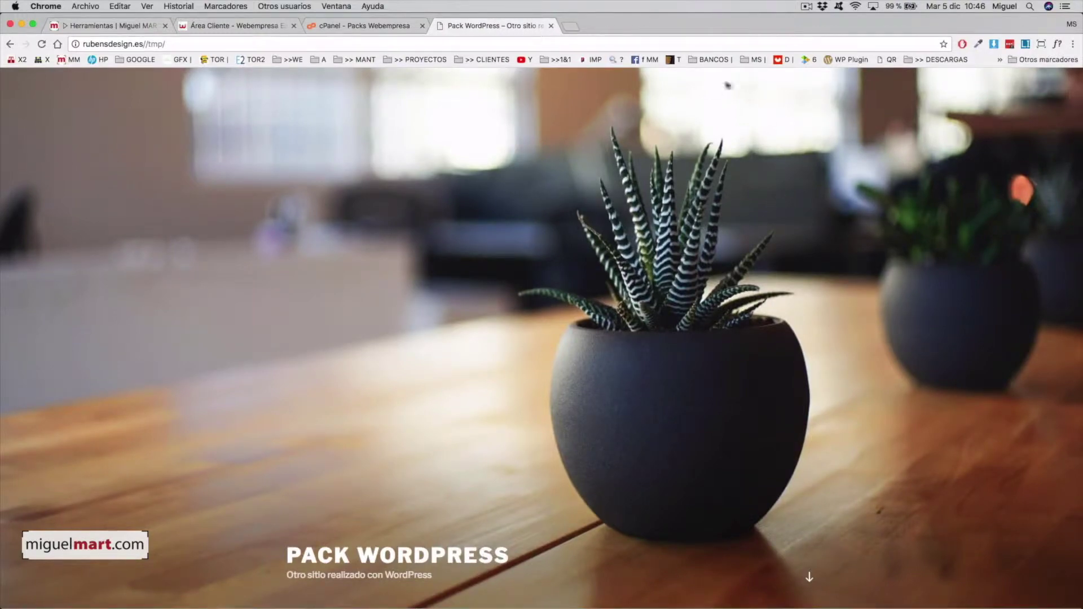
pyautogui.scroll(-5, 626, 284)
pyautogui.scroll(5, 627, 285)
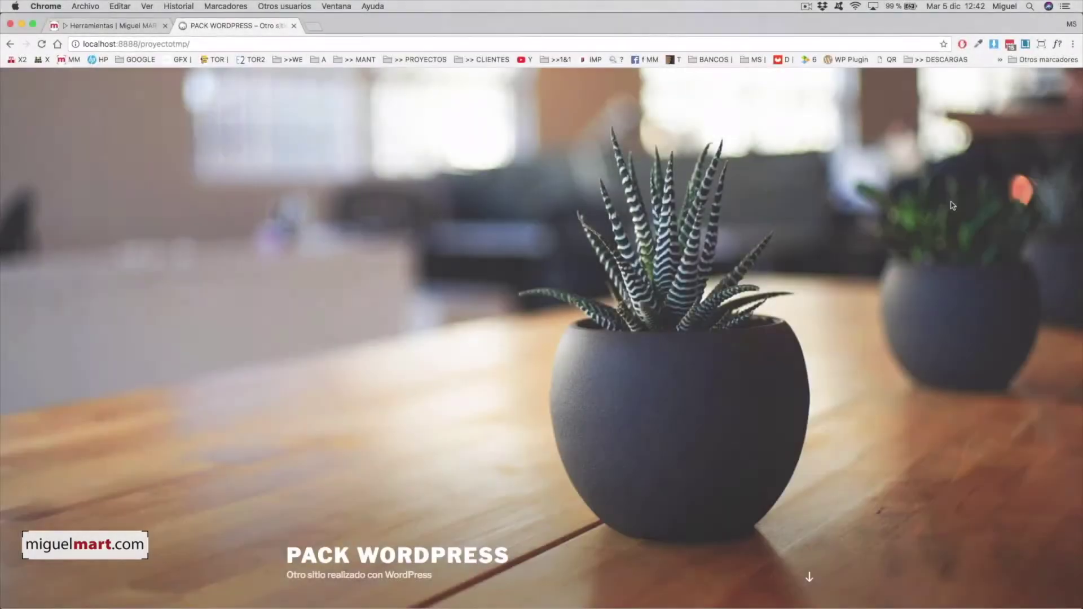
pyautogui.scroll(-6, 845, 265)
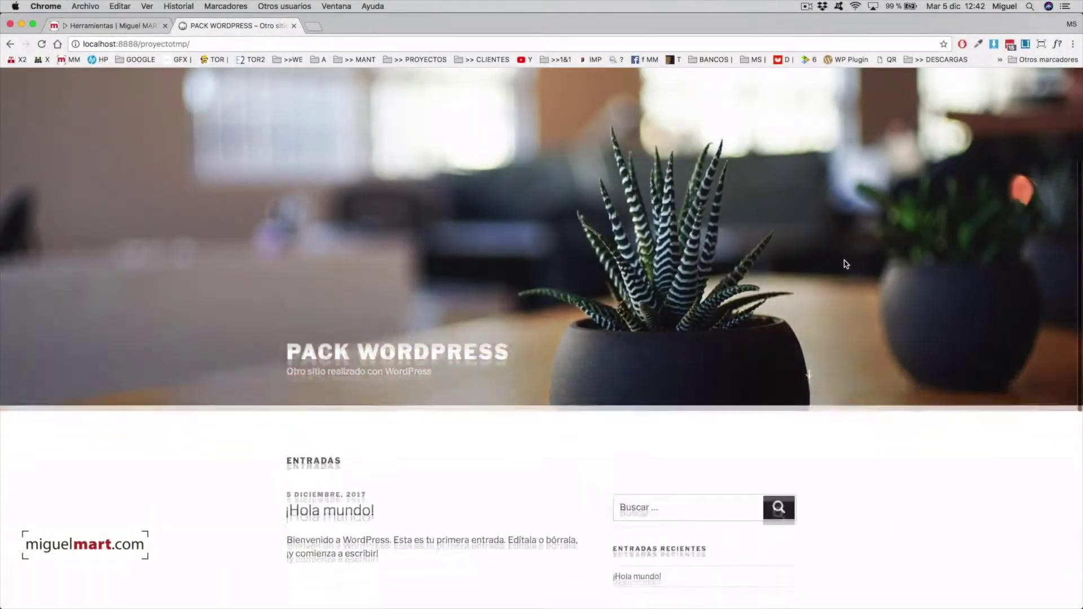
pyautogui.scroll(7, 847, 265)
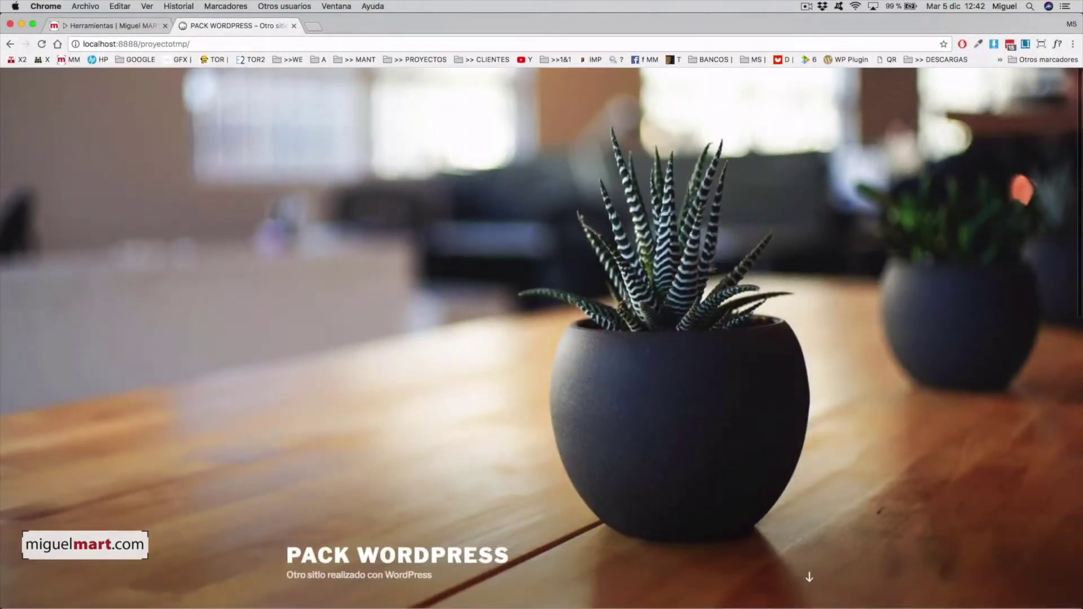
pyautogui.scroll(-5, 645, 283)
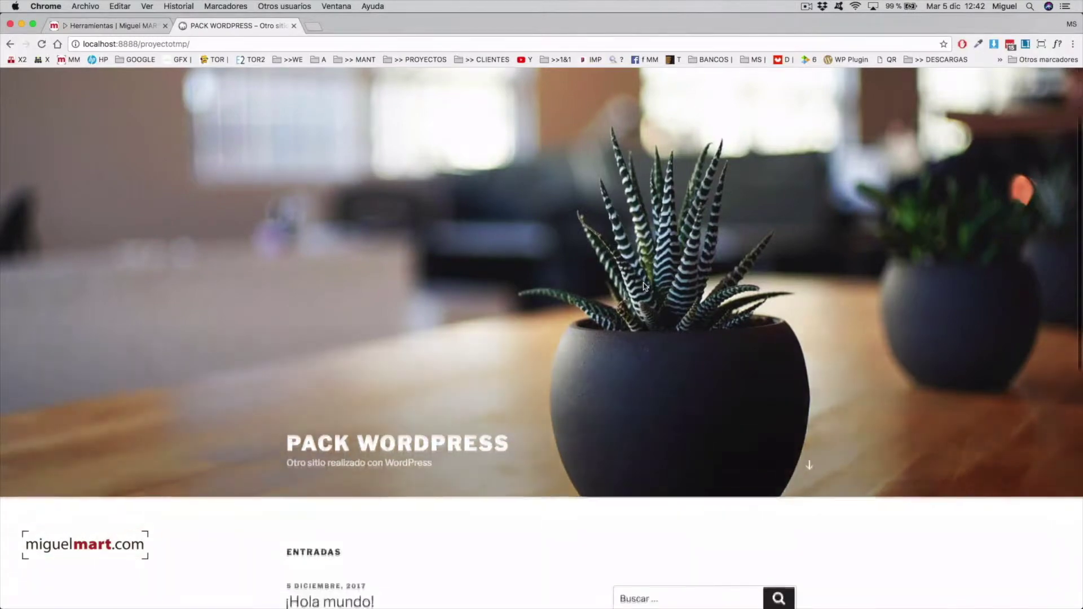
pyautogui.scroll(5, 648, 287)
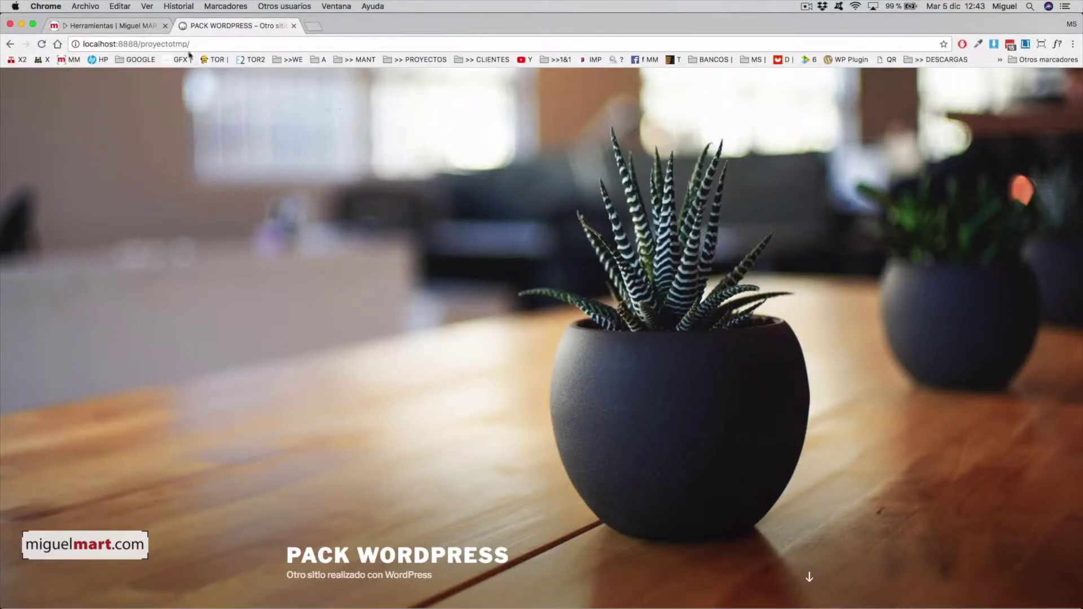
# Step: Go to miguelmart.com's Herramientas page and scroll to the Enfold theme section
pyautogui.click(134, 26)
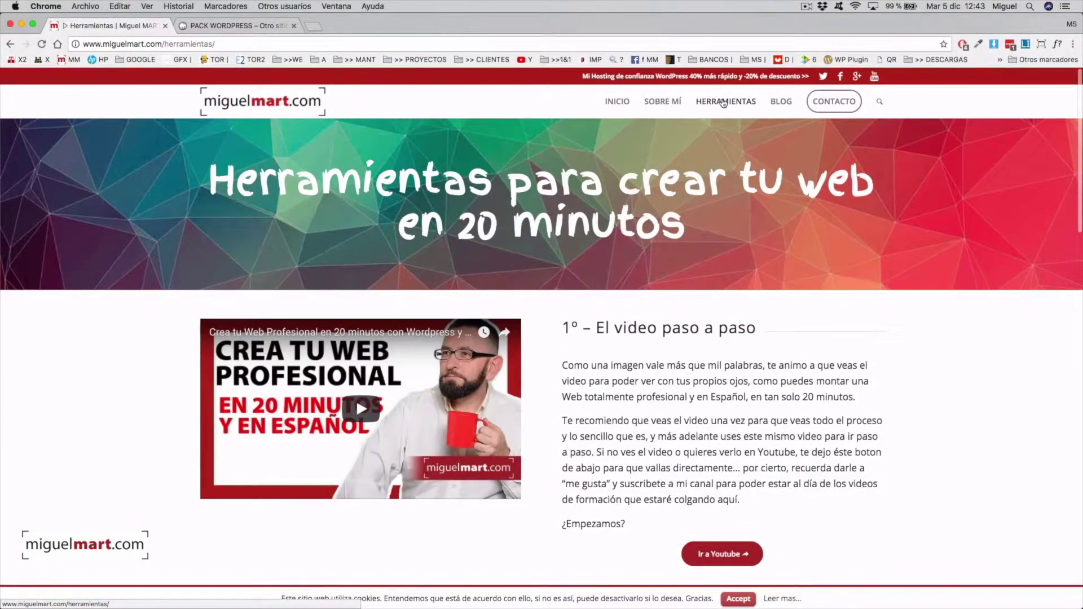
pyautogui.scroll(-3, 782, 338)
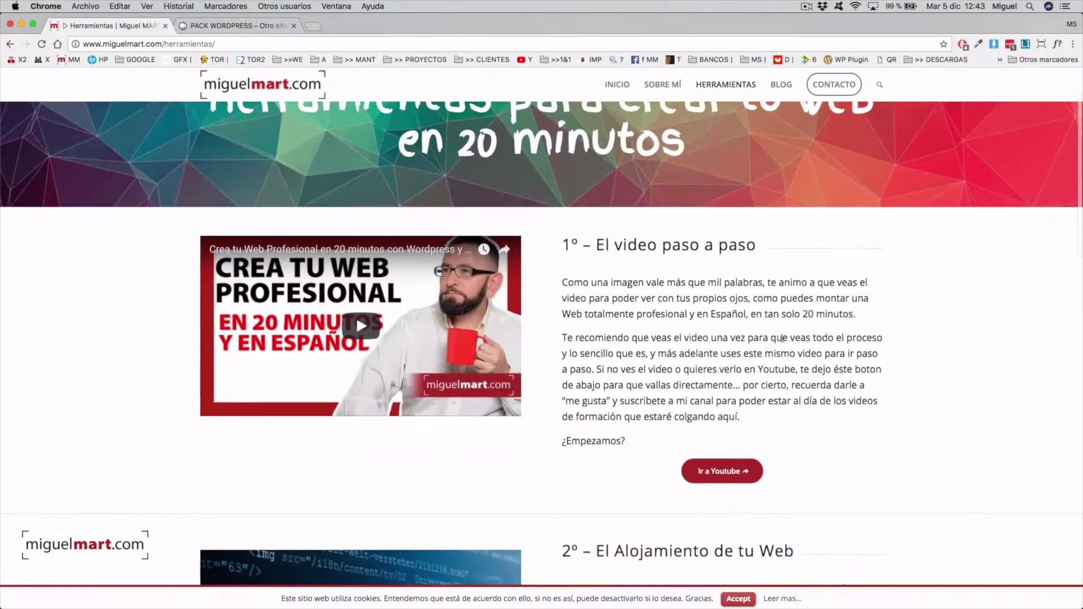
pyautogui.scroll(-8, 782, 338)
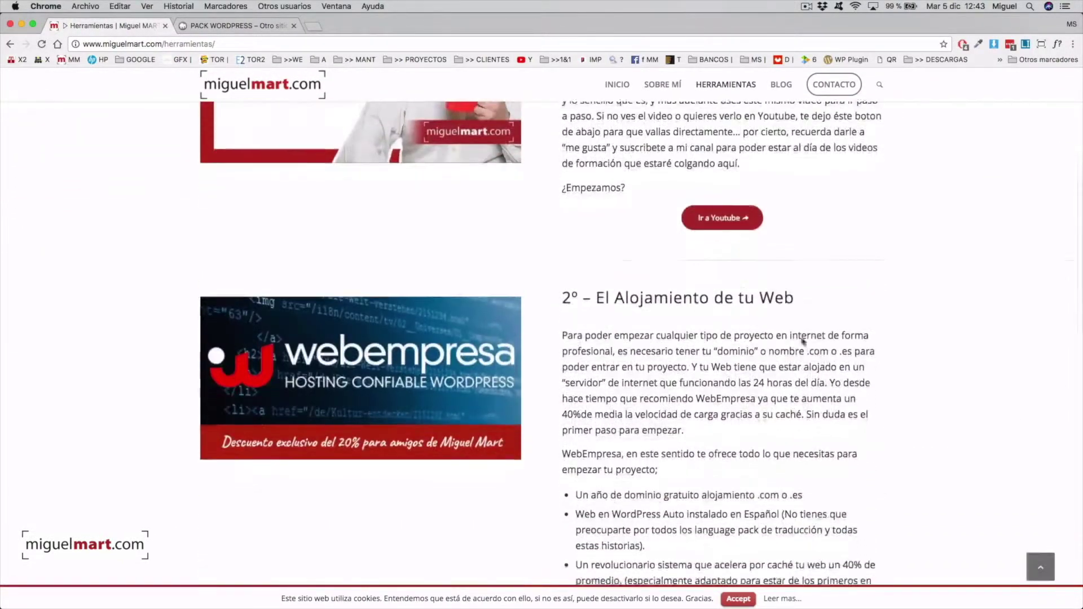
pyautogui.scroll(-5, 803, 340)
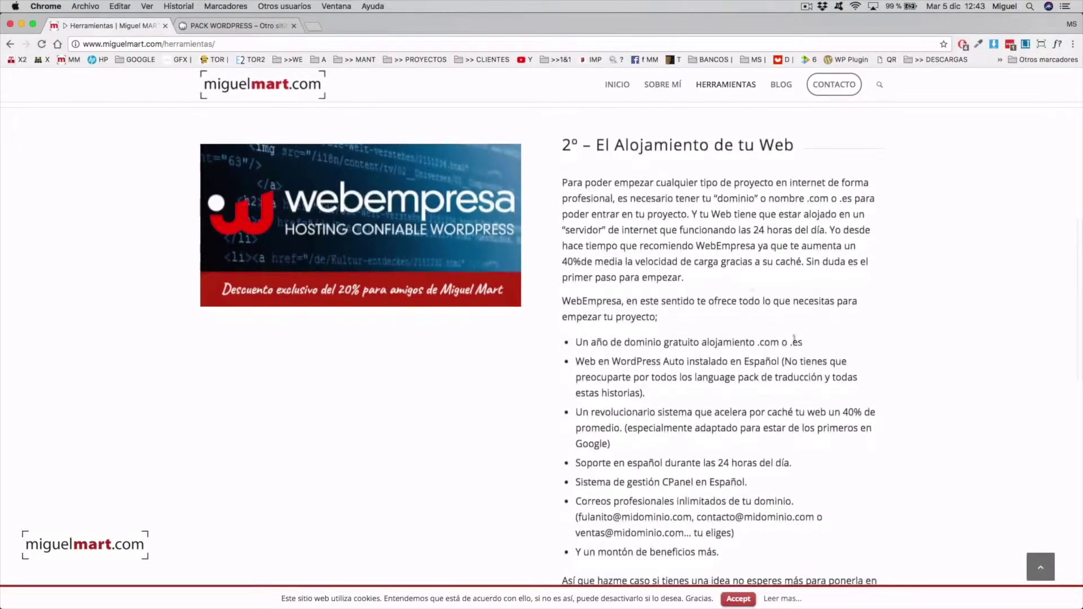
pyautogui.scroll(-1, 673, 194)
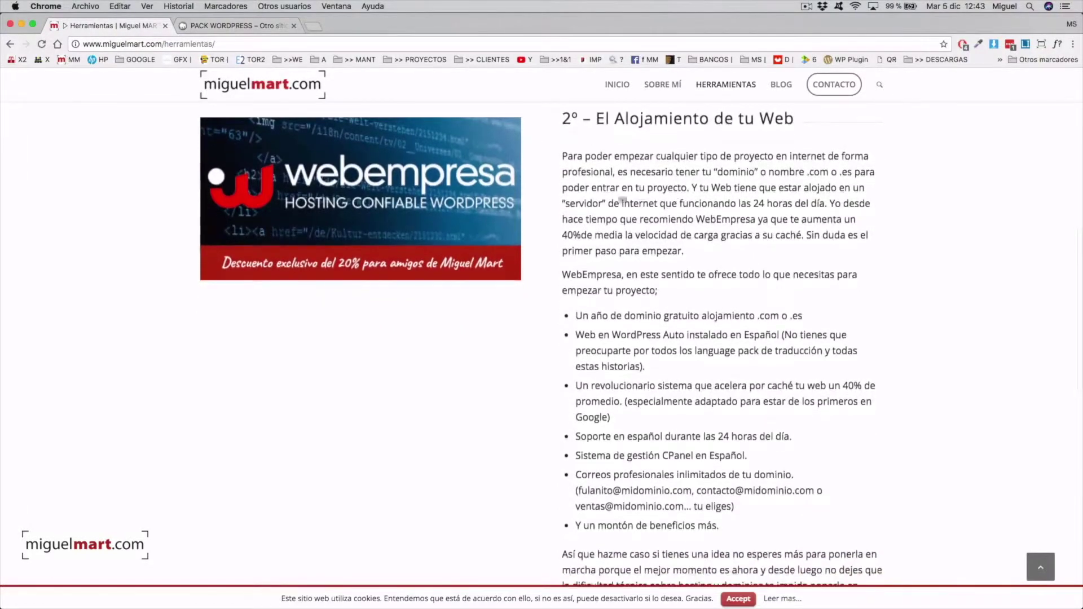
pyautogui.scroll(-3, 722, 293)
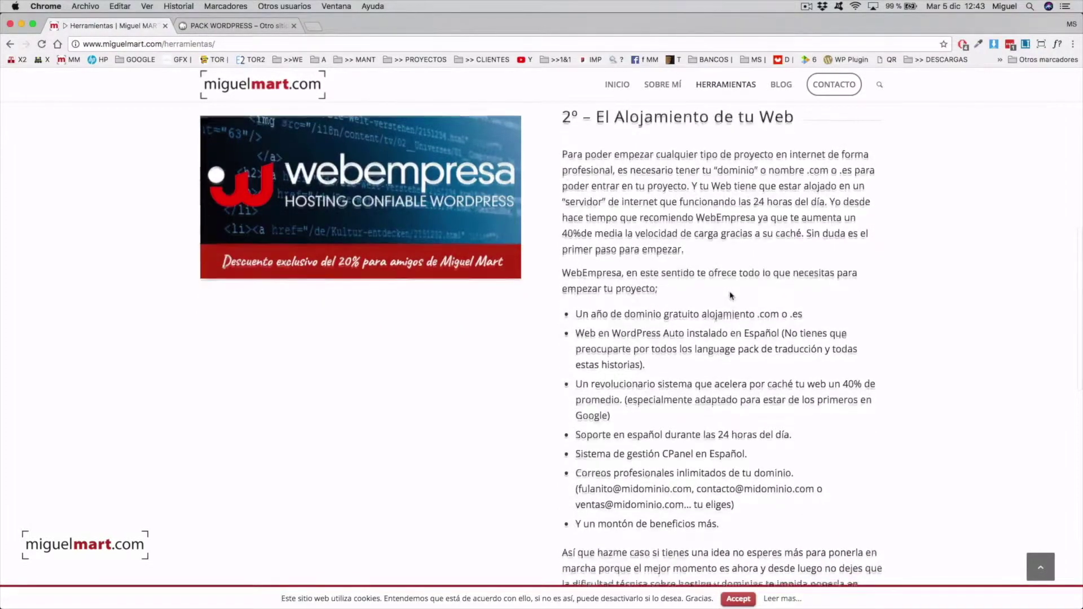
pyautogui.scroll(-12, 730, 296)
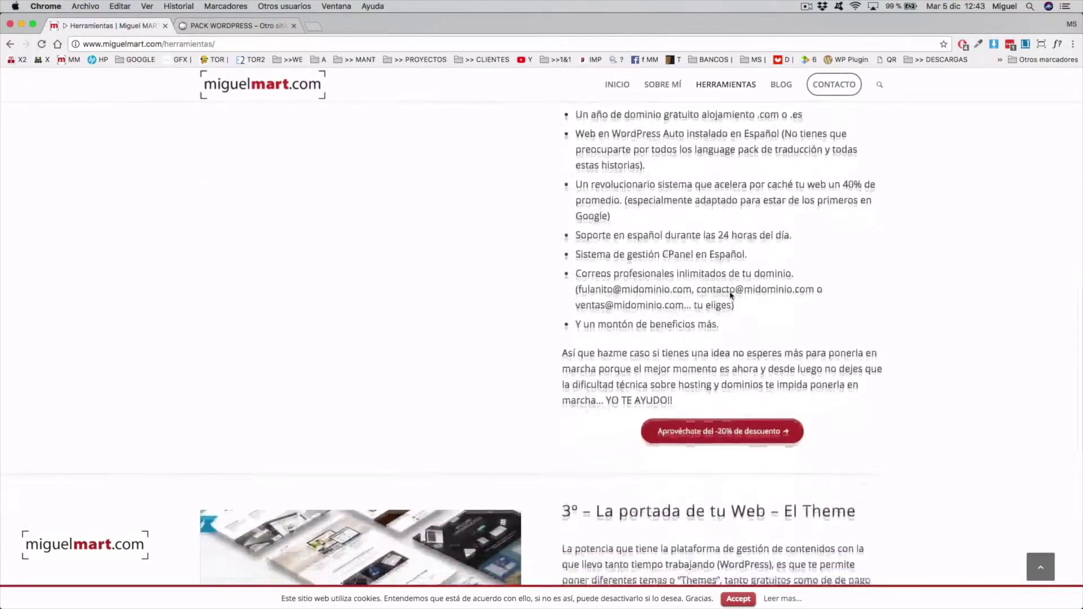
pyautogui.scroll(-4, 729, 295)
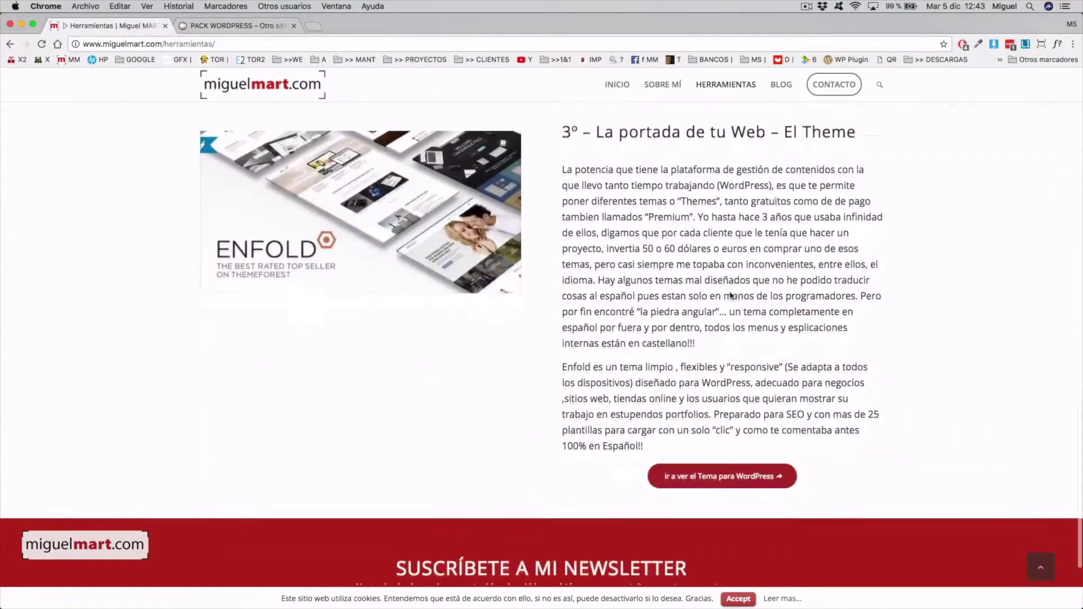
pyautogui.scroll(1, 730, 292)
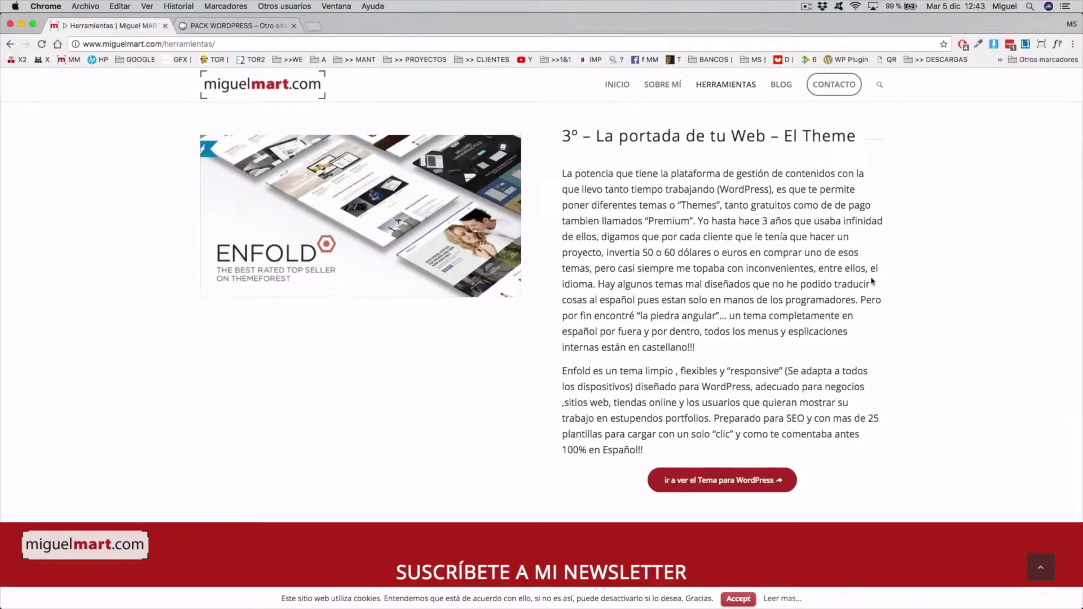
pyautogui.scroll(-2, 789, 263)
pyautogui.scroll(3, 789, 263)
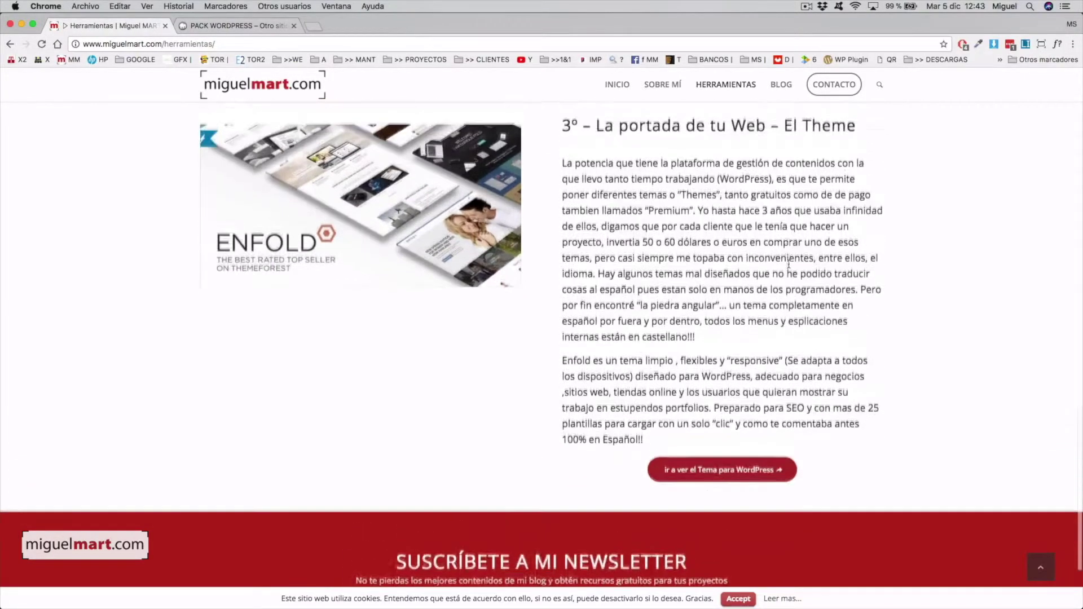
pyautogui.scroll(-1, 789, 263)
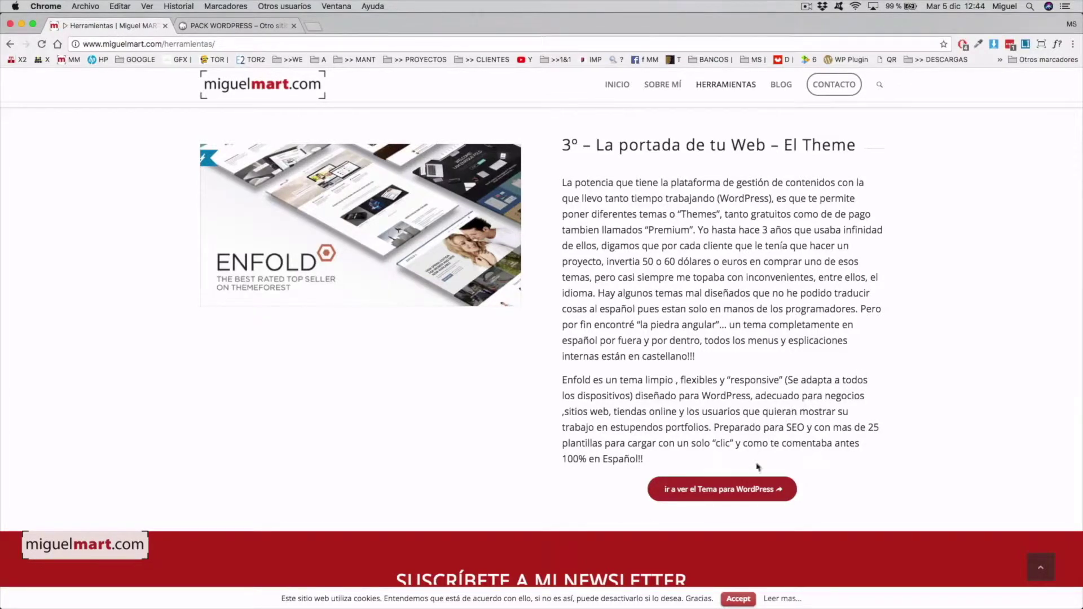
# Step: Open the Enfold theme on ThemeForest and highlight its $59 price
pyautogui.click(732, 492)
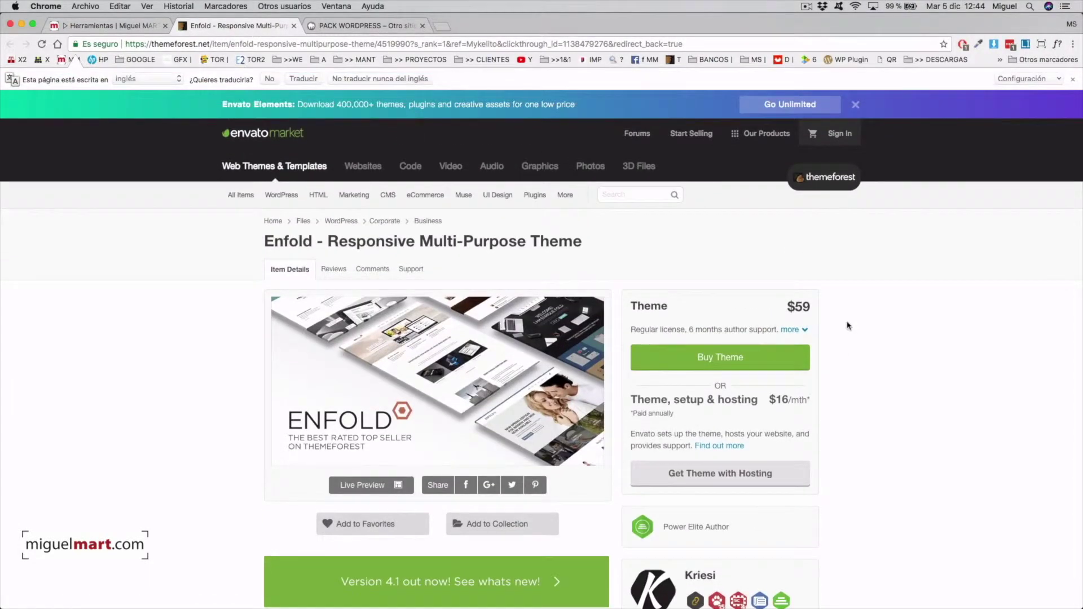
pyautogui.scroll(-2, 882, 271)
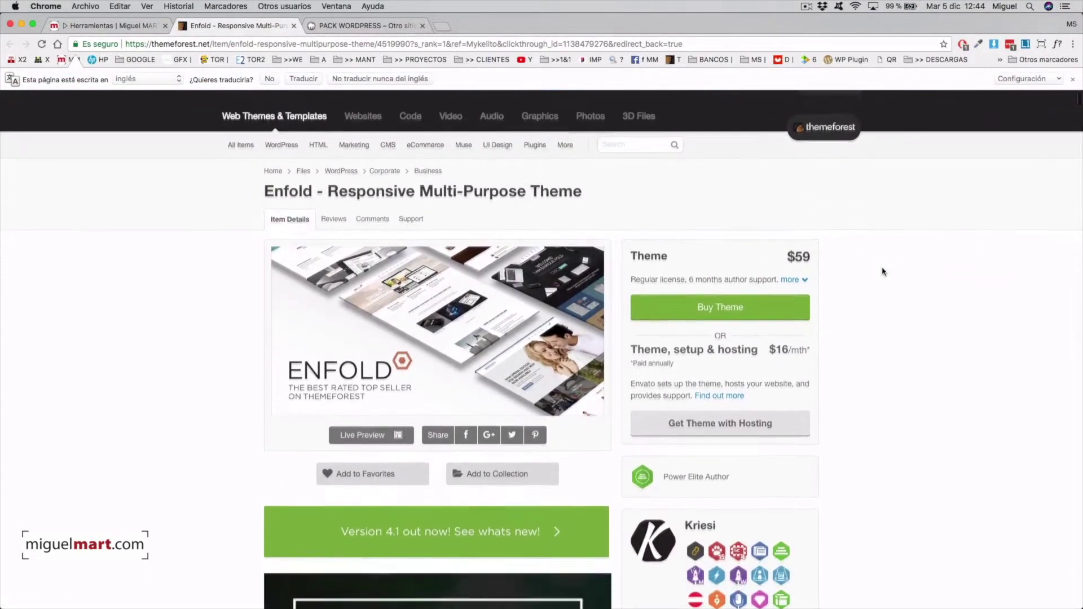
pyautogui.scroll(-1, 897, 281)
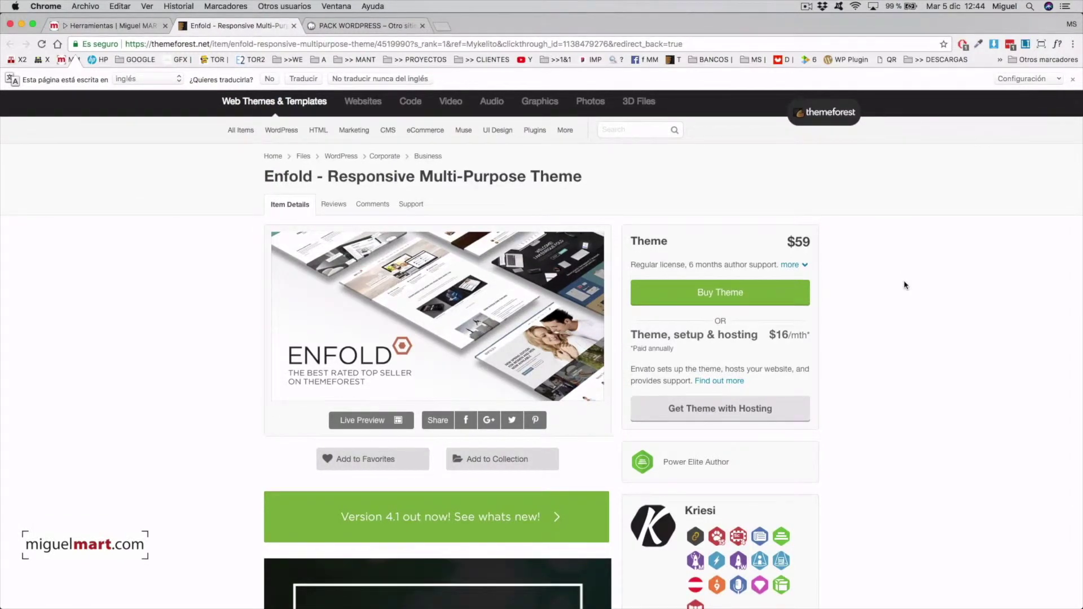
pyautogui.scroll(1, 905, 285)
pyautogui.scroll(-1, 894, 283)
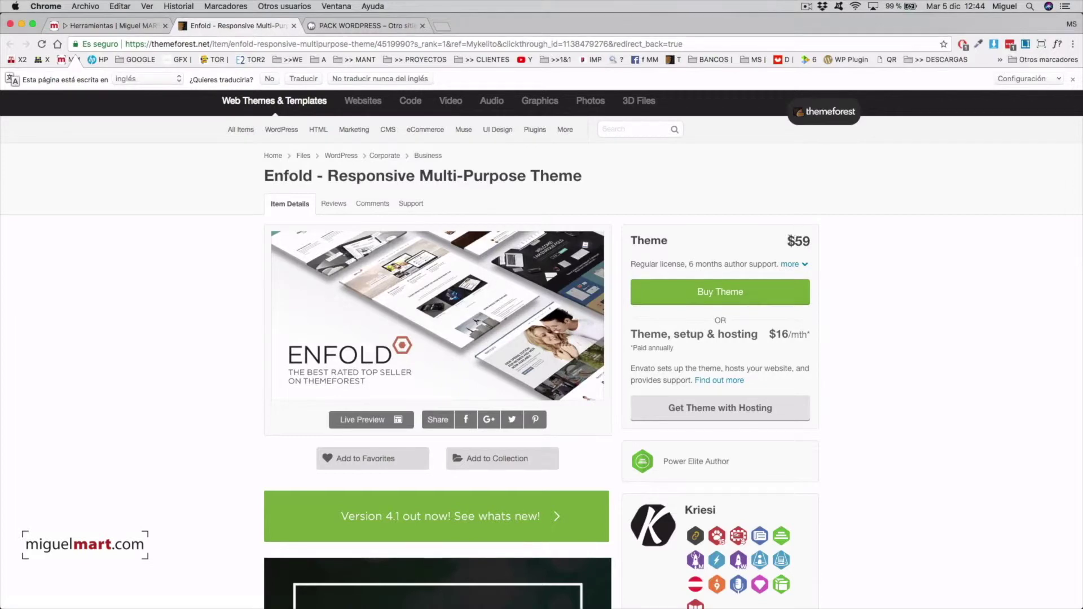
pyautogui.moveTo(808, 238); pyautogui.dragTo(799, 240)
pyautogui.scroll(-2, 872, 296)
pyautogui.scroll(2, 869, 295)
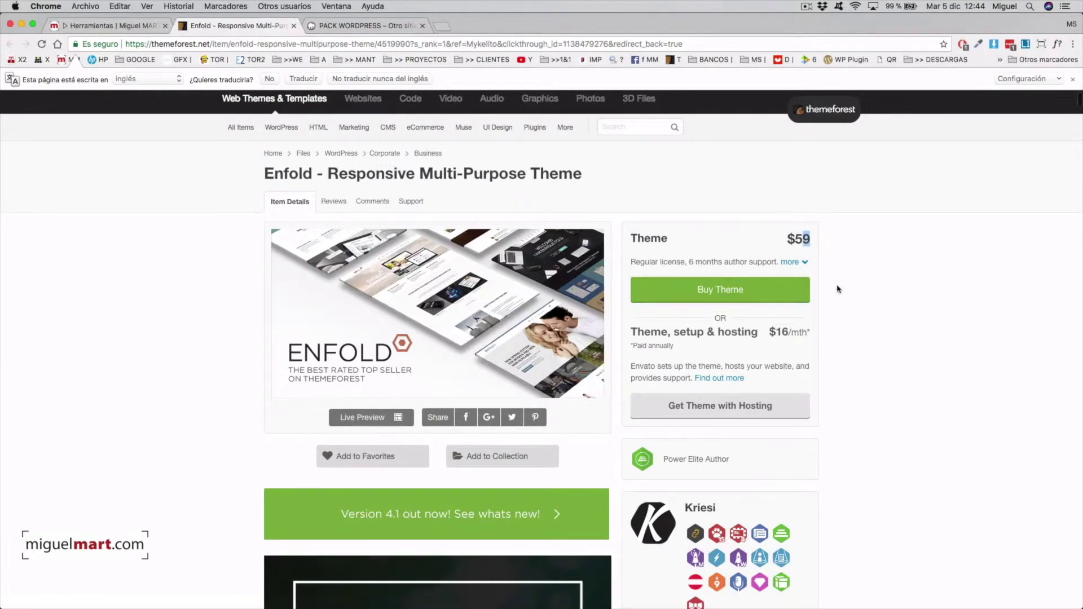
pyautogui.scroll(1, 834, 289)
pyautogui.moveTo(801, 573)
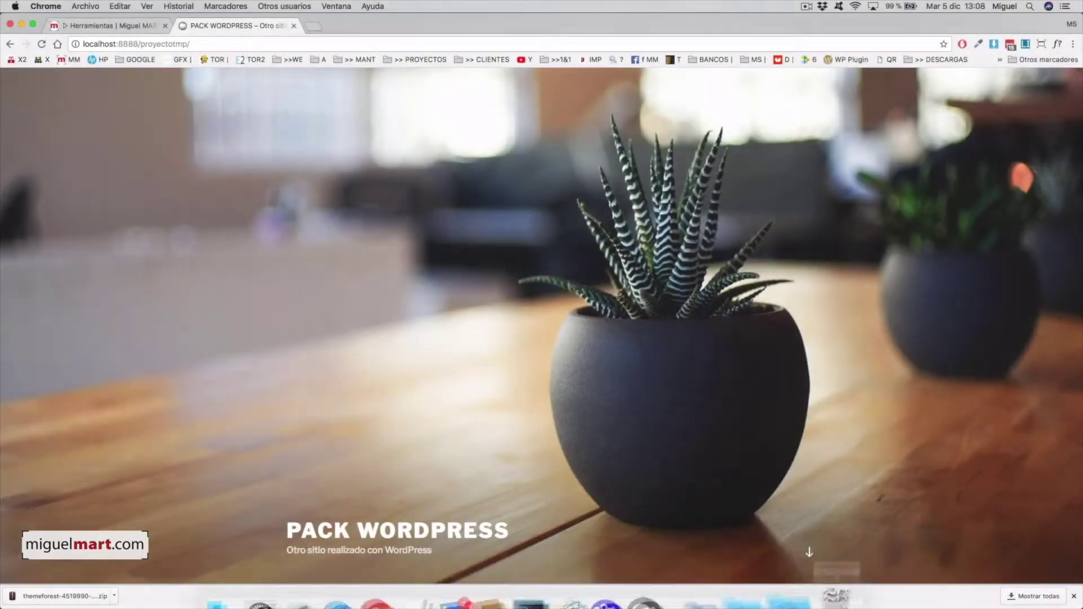
pyautogui.click(801, 573)
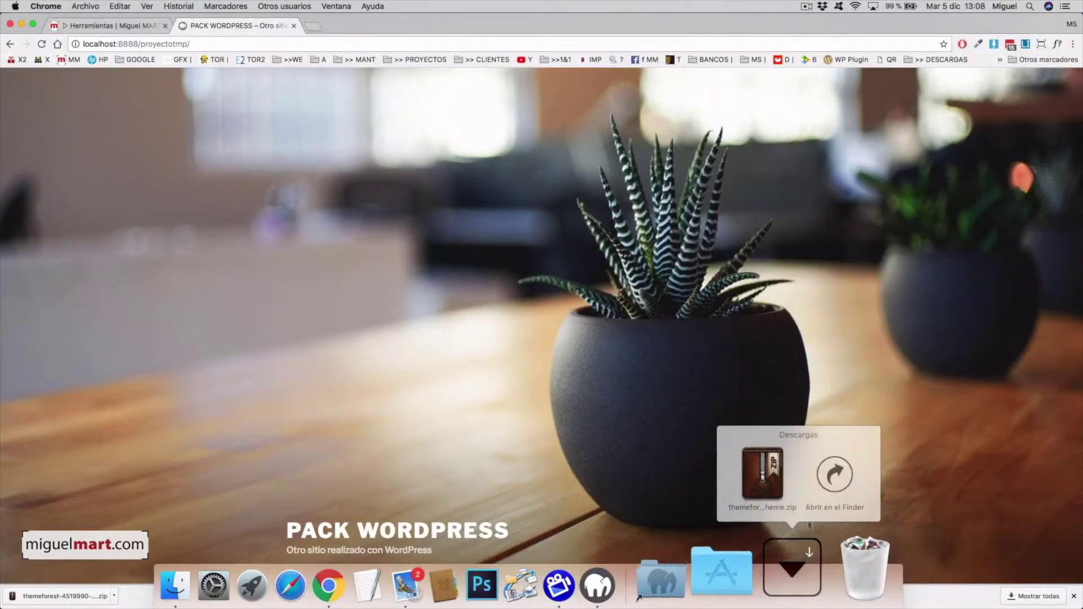
pyautogui.click(830, 479)
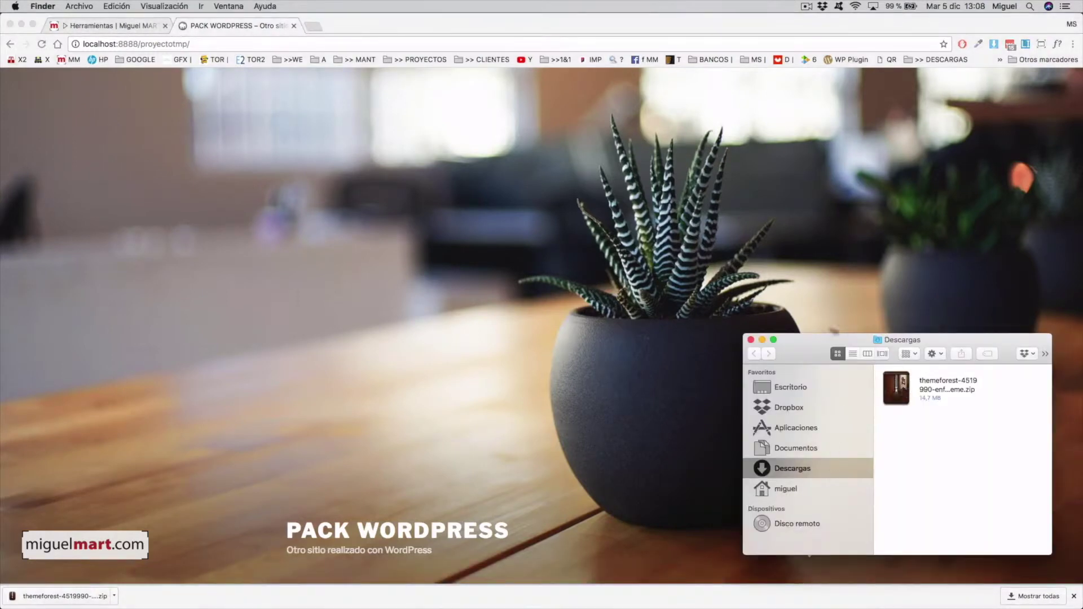
pyautogui.moveTo(742, 334); pyautogui.dragTo(609, 256)
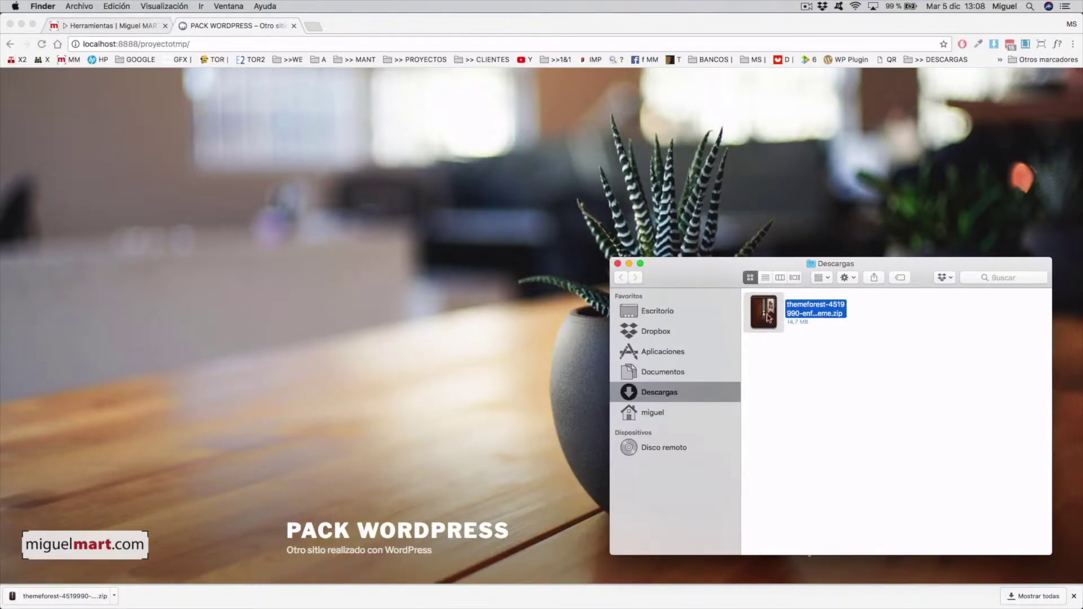
pyautogui.click(489, 196)
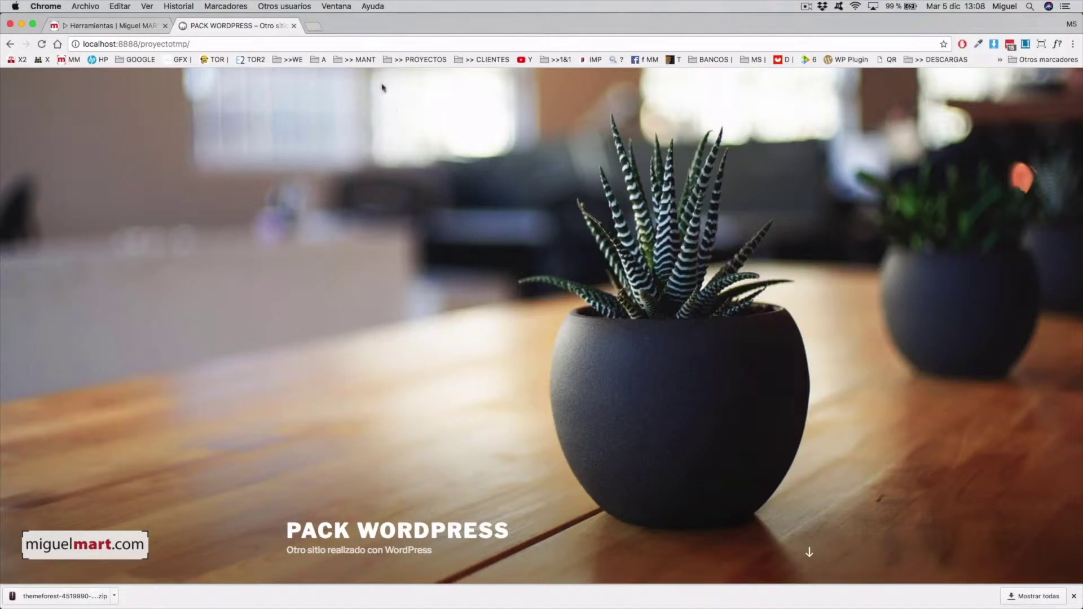
# Step: Load the site's wp-admin page and log in with the administrator username and password
pyautogui.click(361, 41)
pyautogui.click(362, 40)
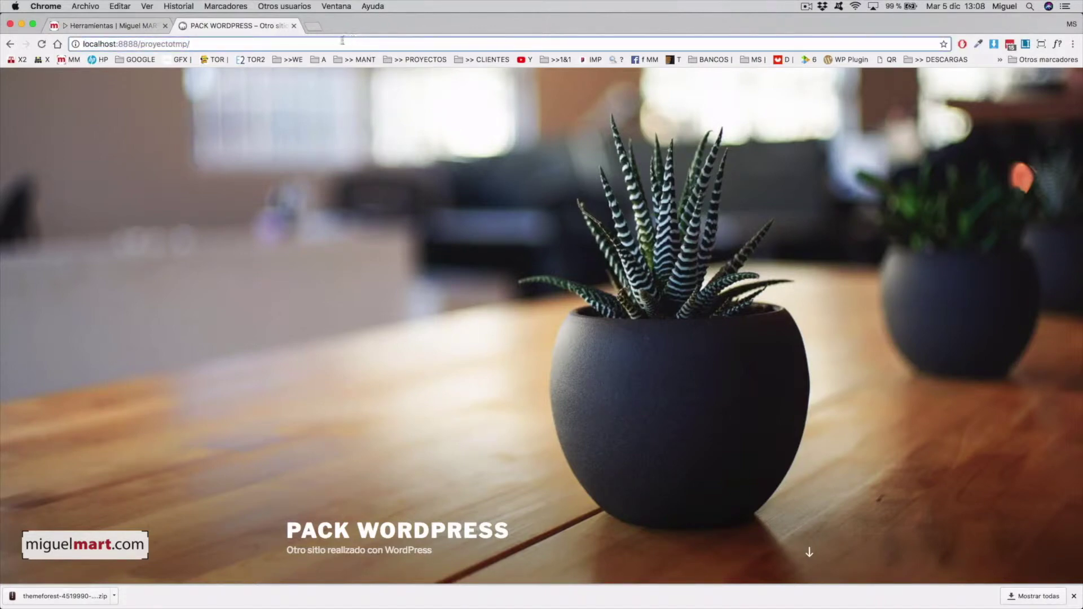
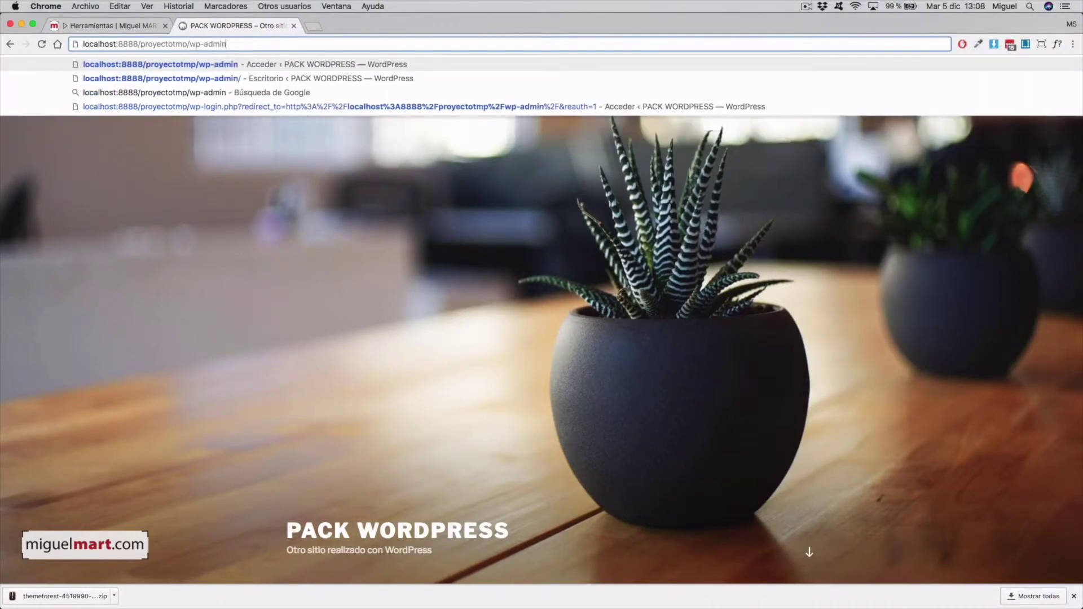
pyautogui.press('Return')
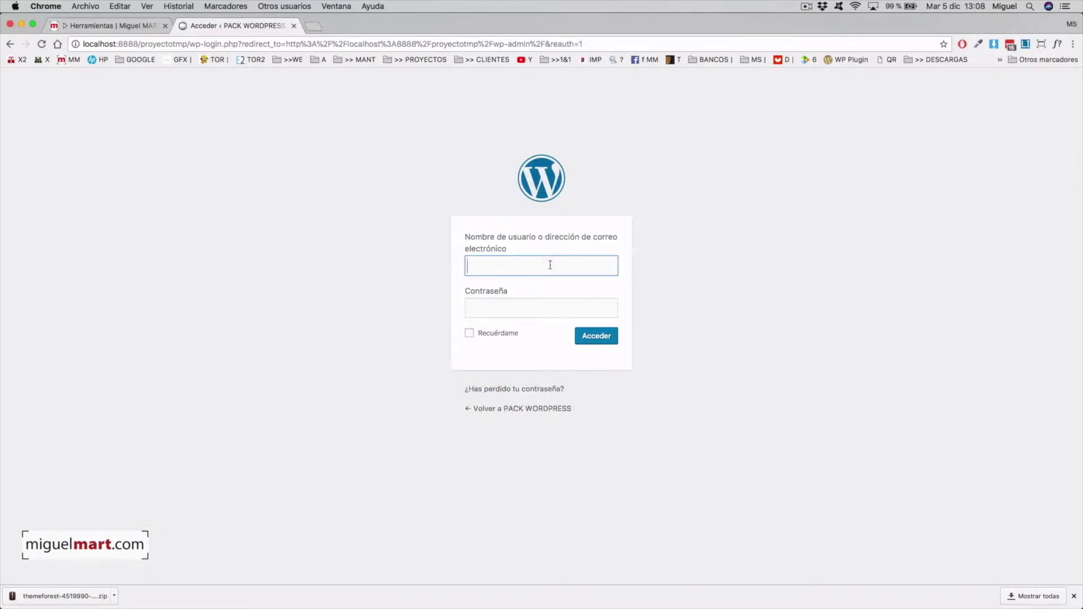
pyautogui.press('Tab')
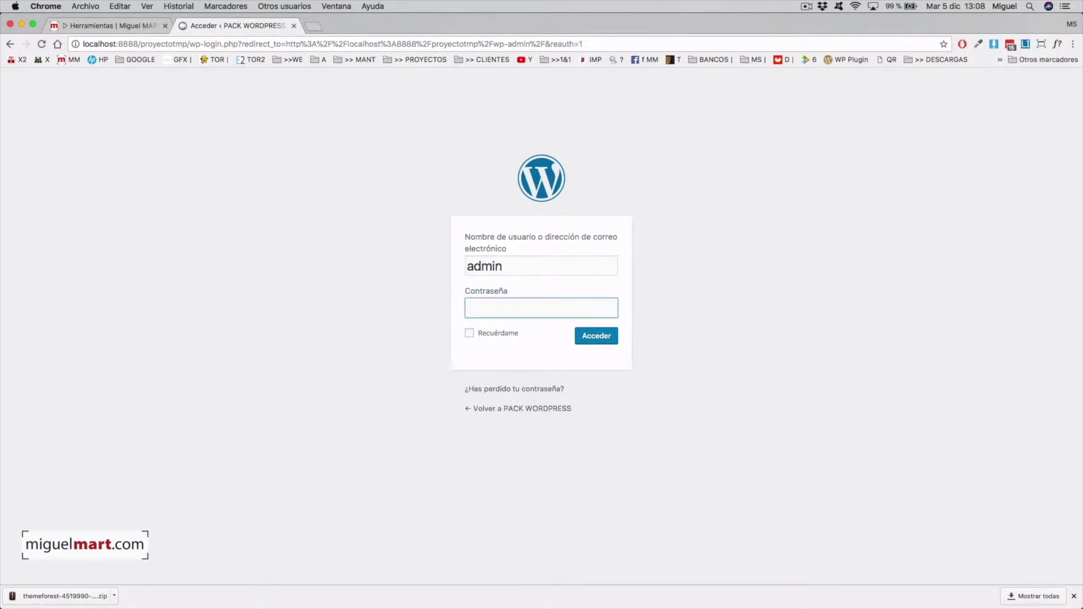
pyautogui.press('Return')
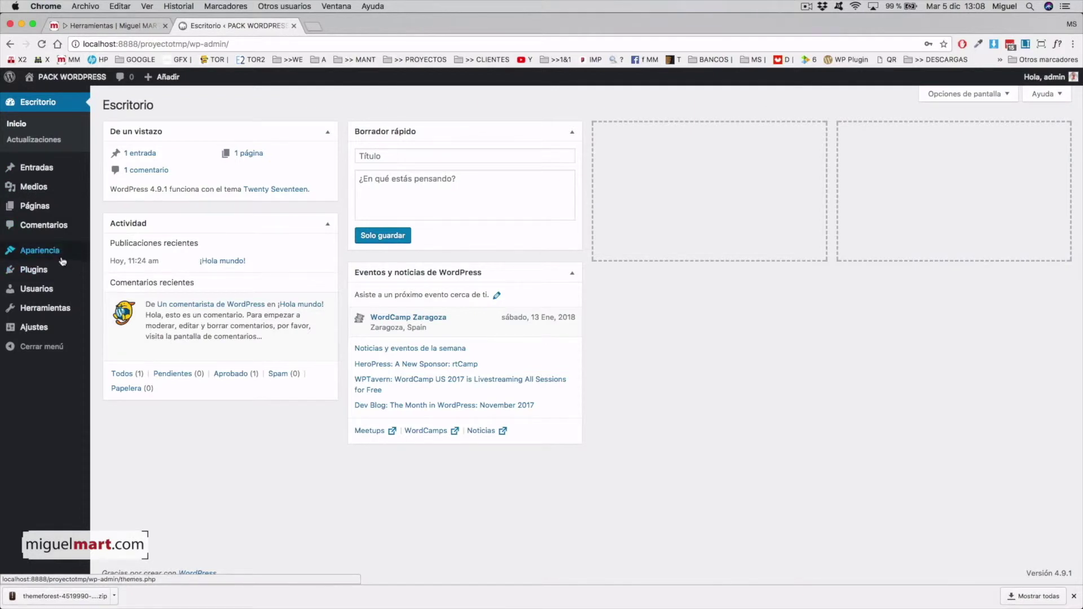
# Step: Go to Apariencia > Temas and open the Subir tema upload panel
pyautogui.moveTo(54, 256)
pyautogui.click(111, 255)
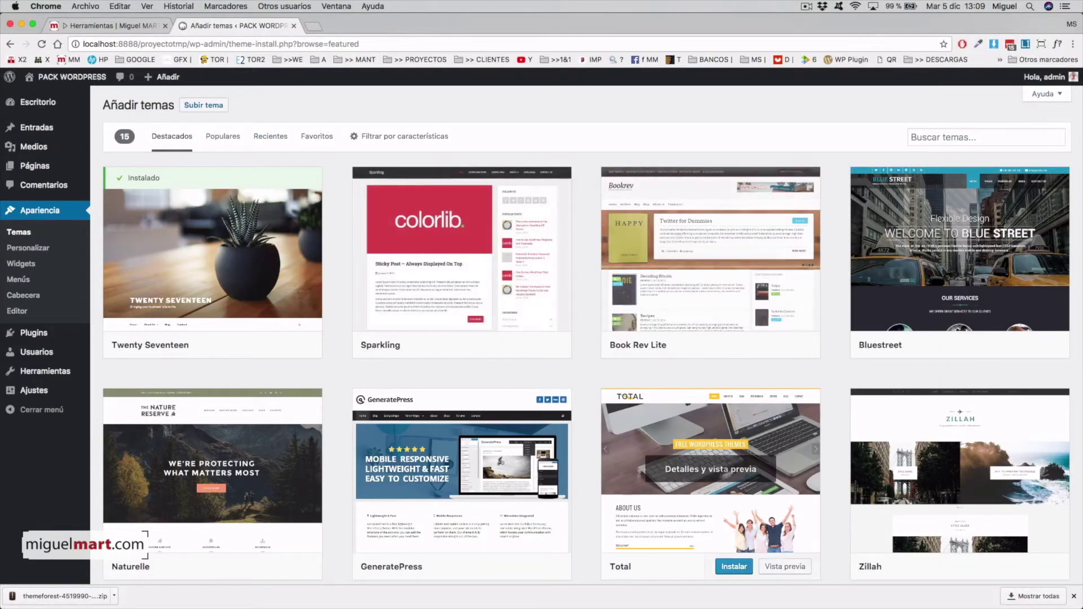
pyautogui.scroll(-3, 583, 471)
pyautogui.scroll(3, 583, 470)
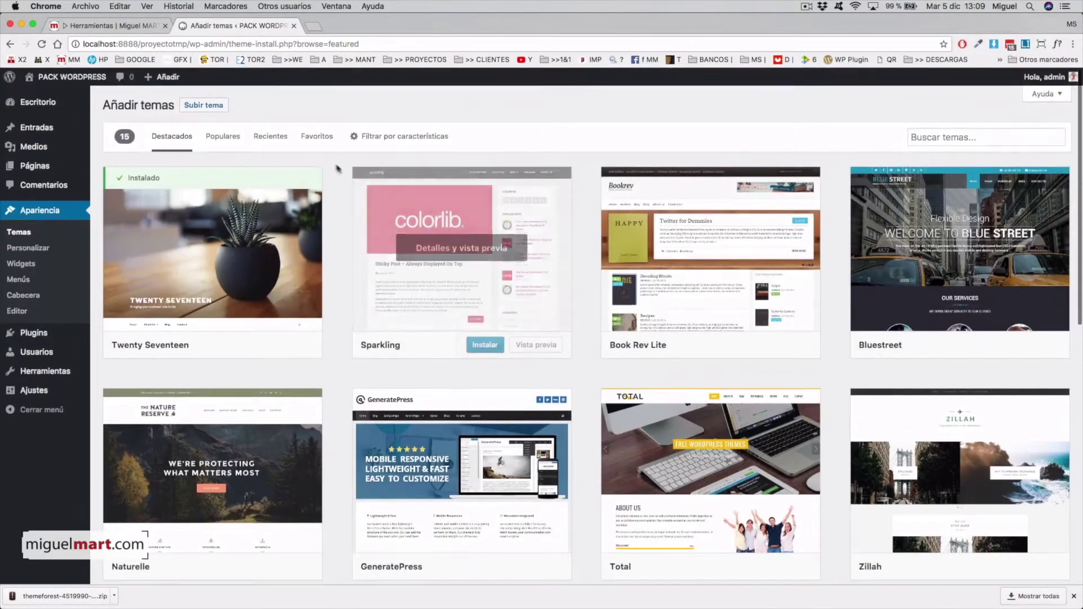
pyautogui.click(220, 109)
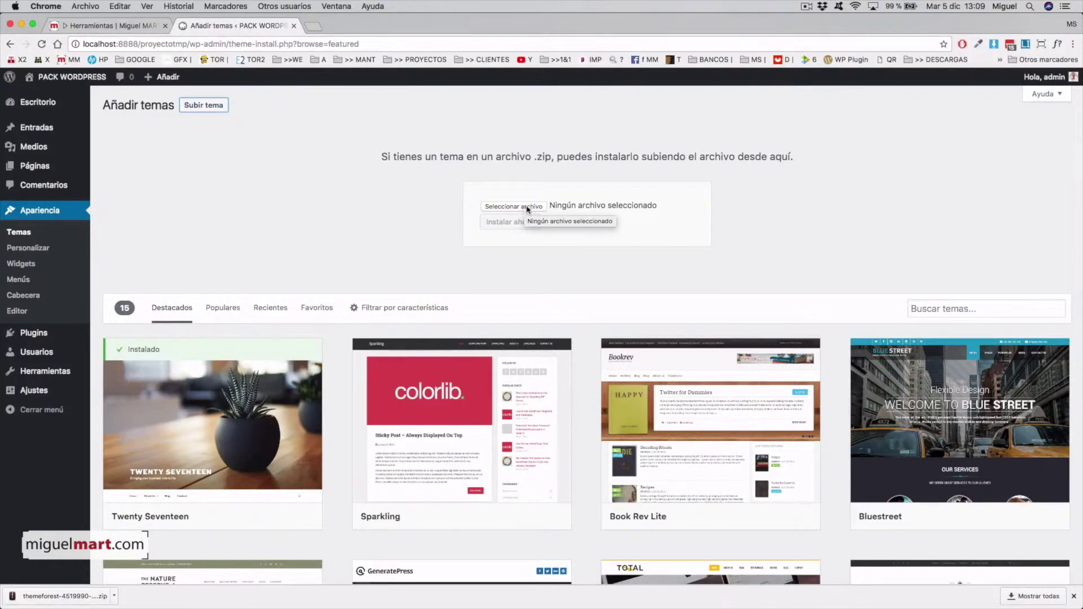
# Step: Upload the downloaded Enfold themeforest zip from Downloads and install it
pyautogui.moveTo(780, 604)
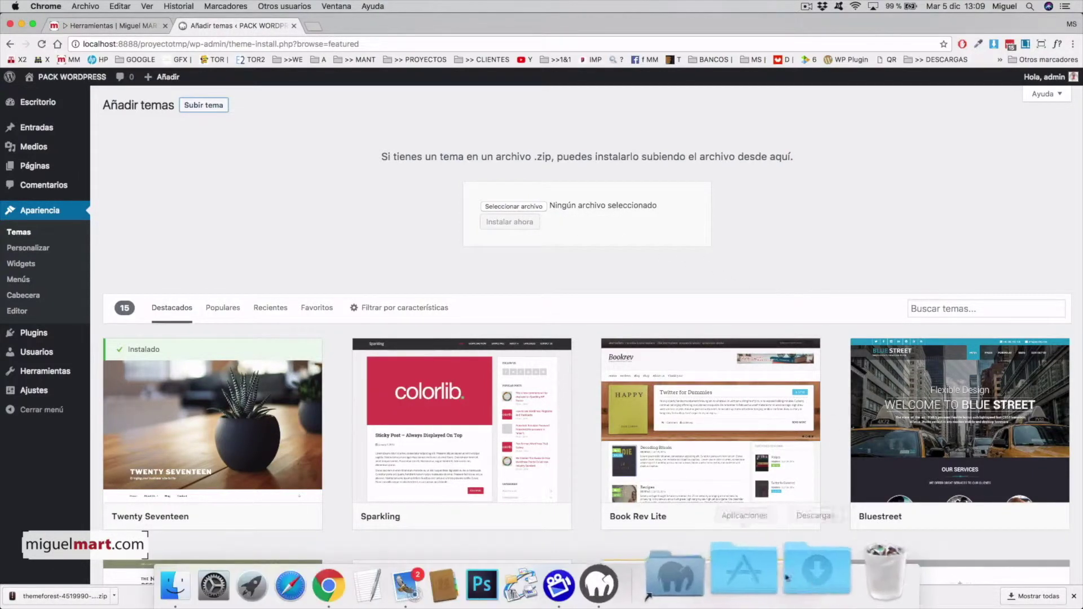
pyautogui.click(821, 570)
pyautogui.click(834, 473)
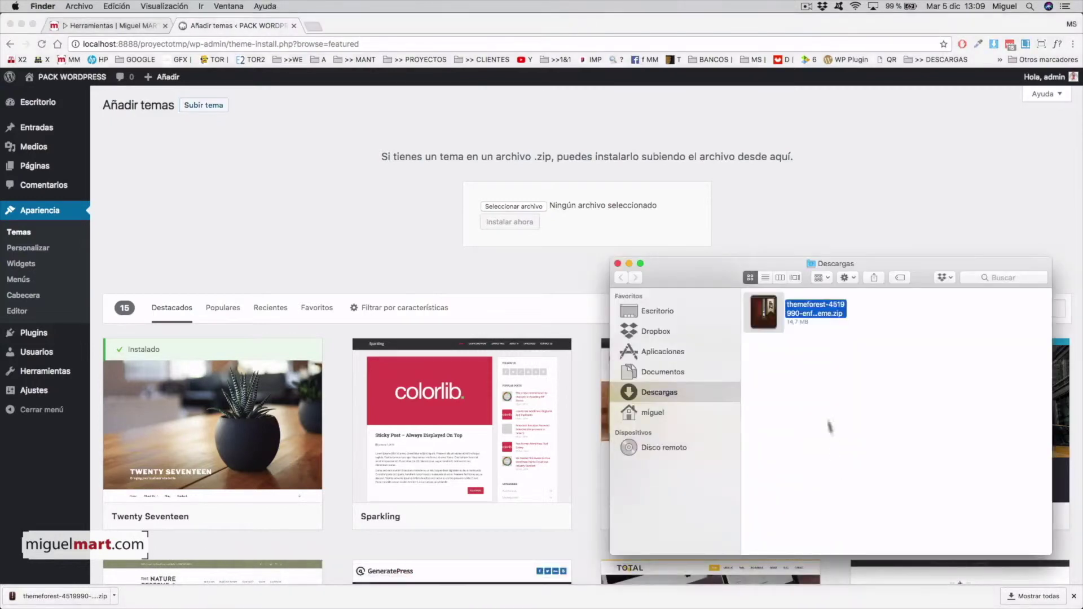
pyautogui.moveTo(766, 312); pyautogui.dragTo(539, 208)
pyautogui.click(589, 235)
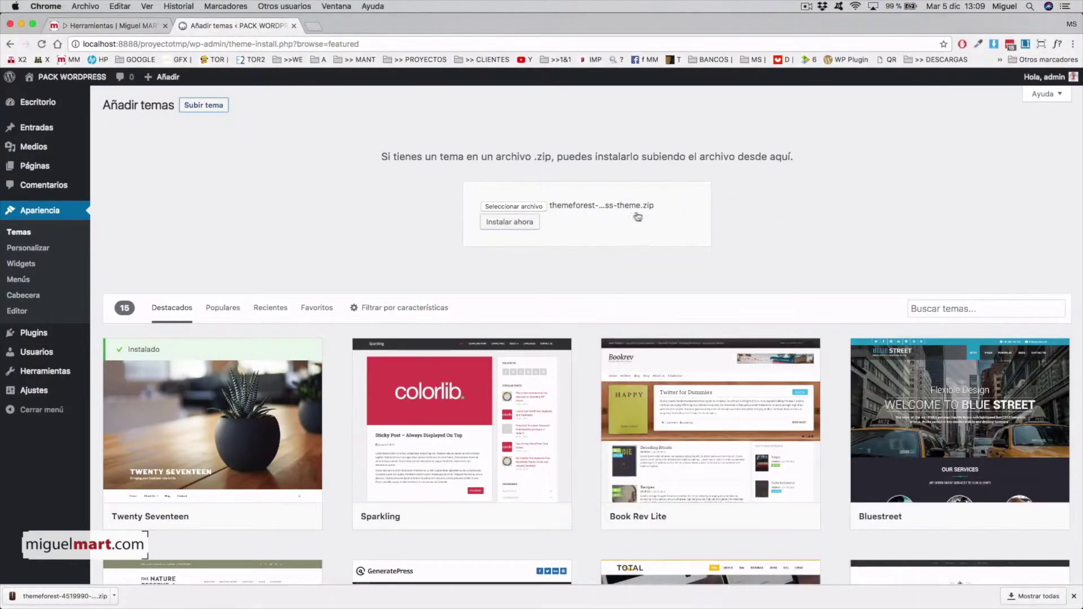
pyautogui.click(505, 226)
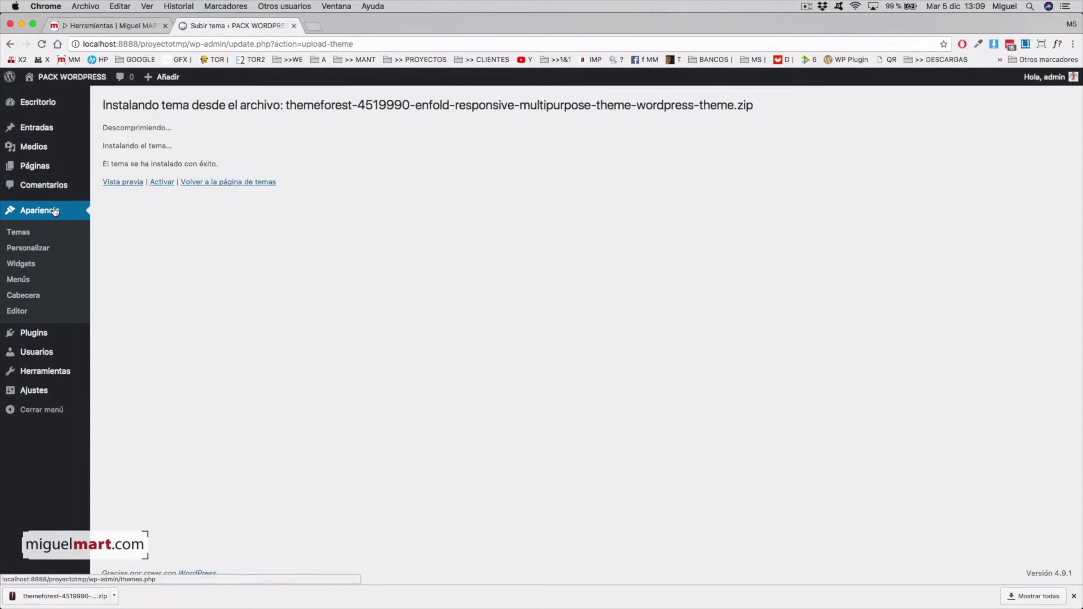
# Step: Activate the Enfold theme from the Apariencia > Temas list
pyautogui.click(22, 236)
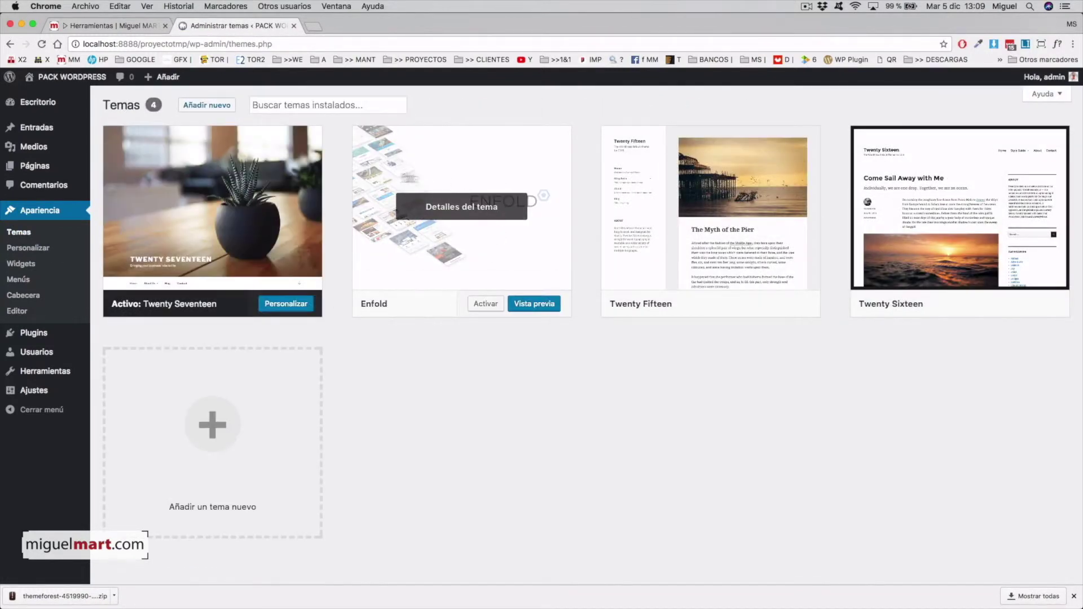
pyautogui.moveTo(476, 272)
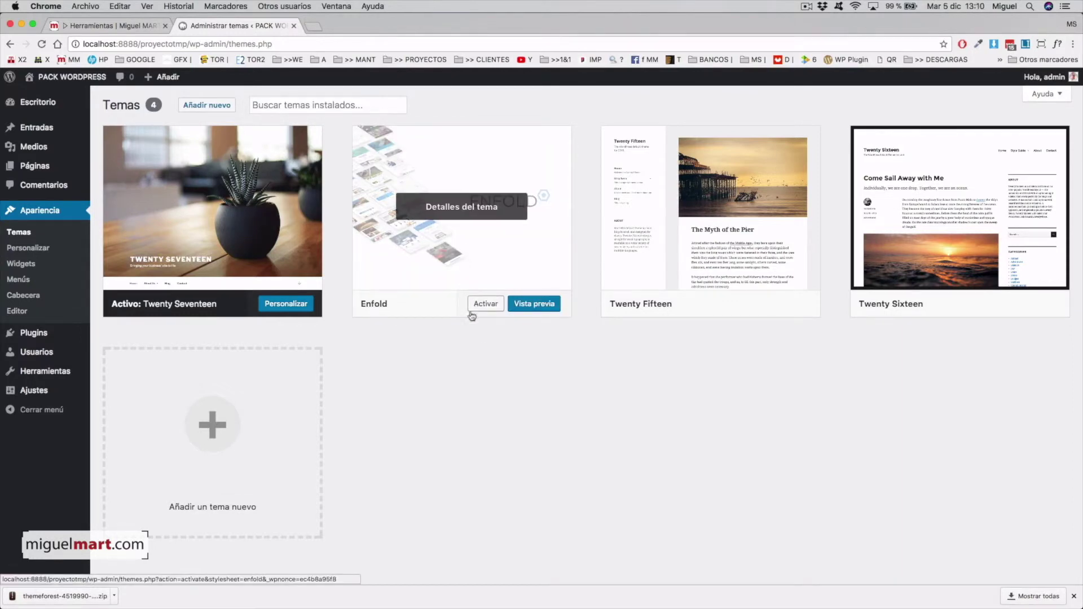
pyautogui.click(485, 305)
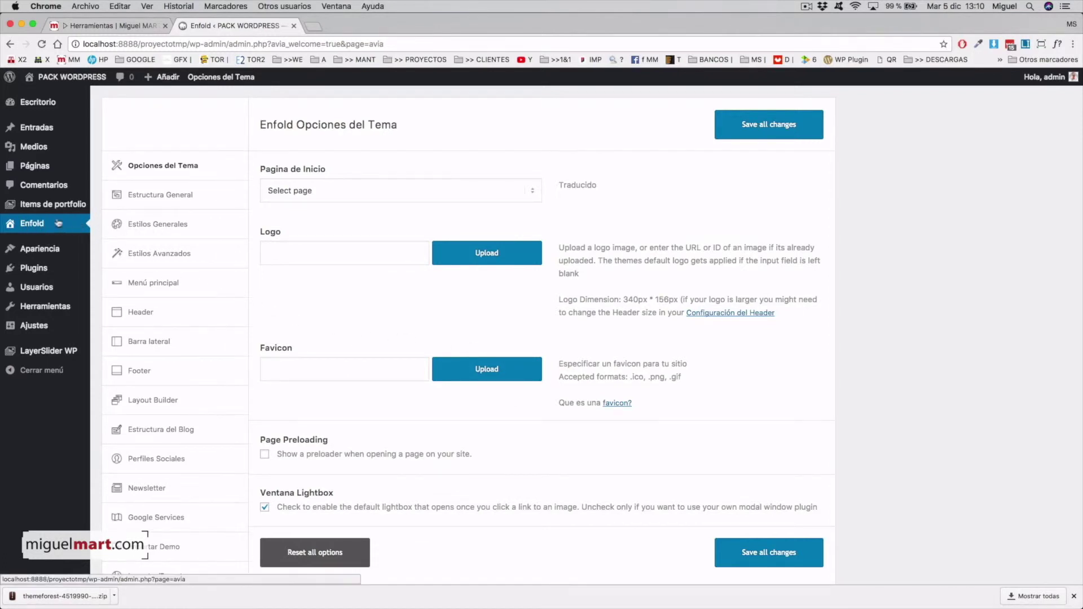
# Step: Browse the Enfold front page and the ¡Hola mundo! post, then return to the Escritorio dashboard
pyautogui.scroll(2, 113, 169)
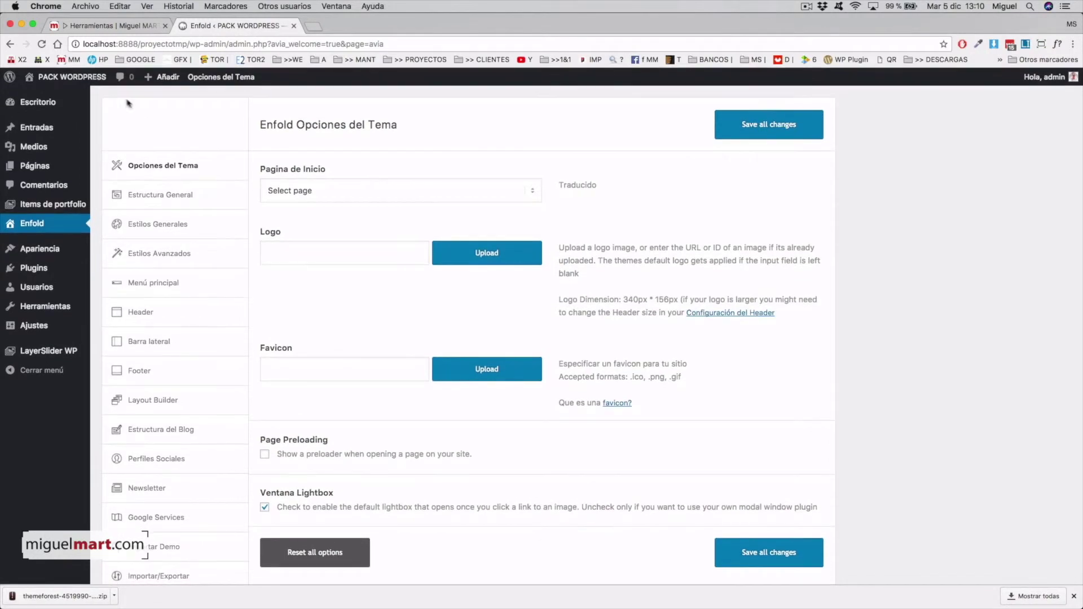
pyautogui.click(74, 79)
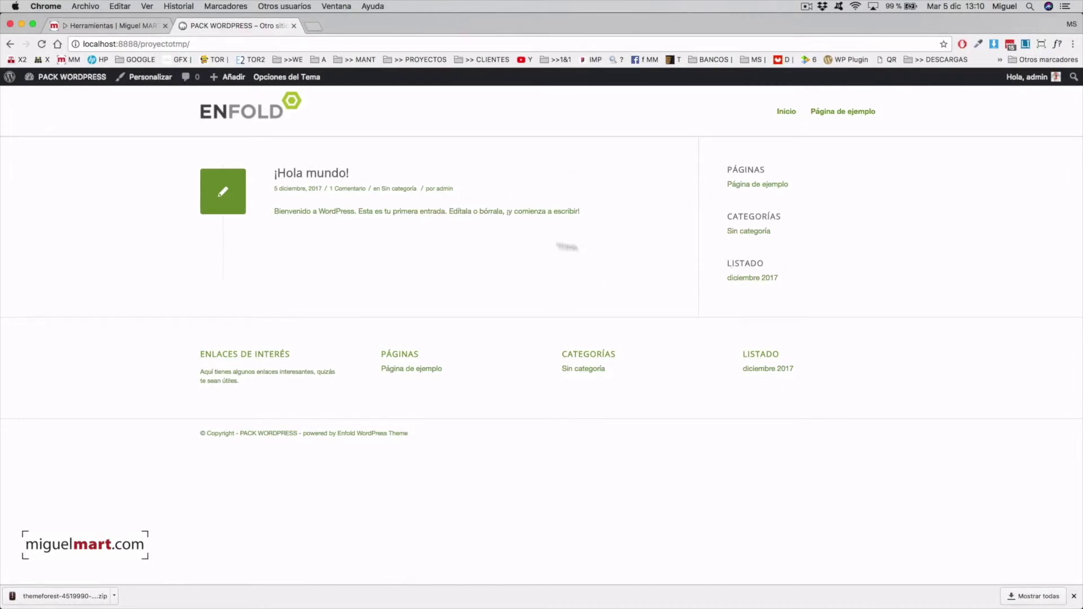
pyautogui.click(325, 179)
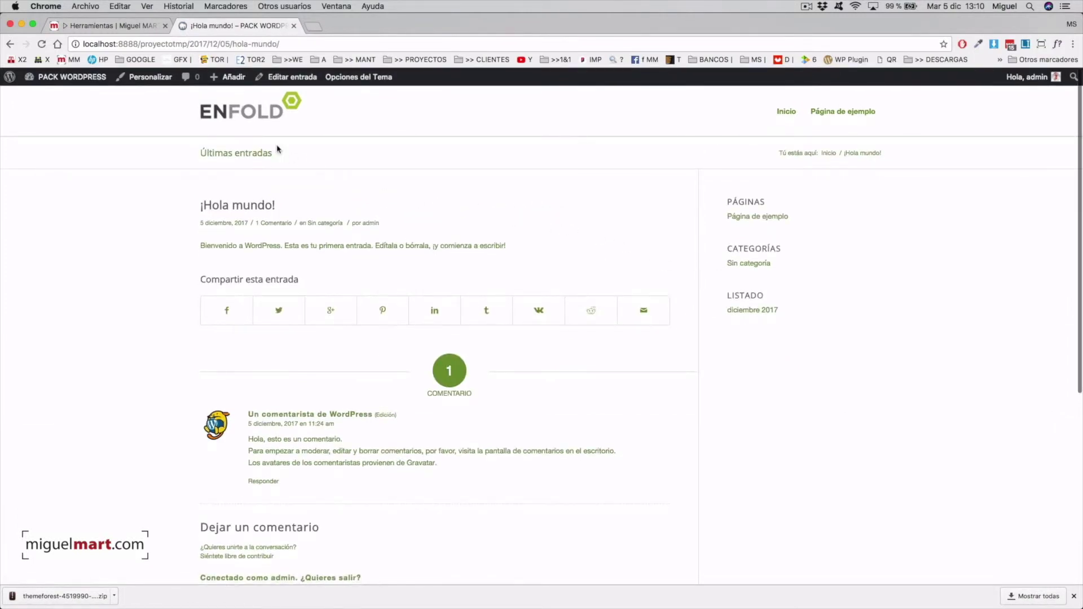
pyautogui.click(257, 115)
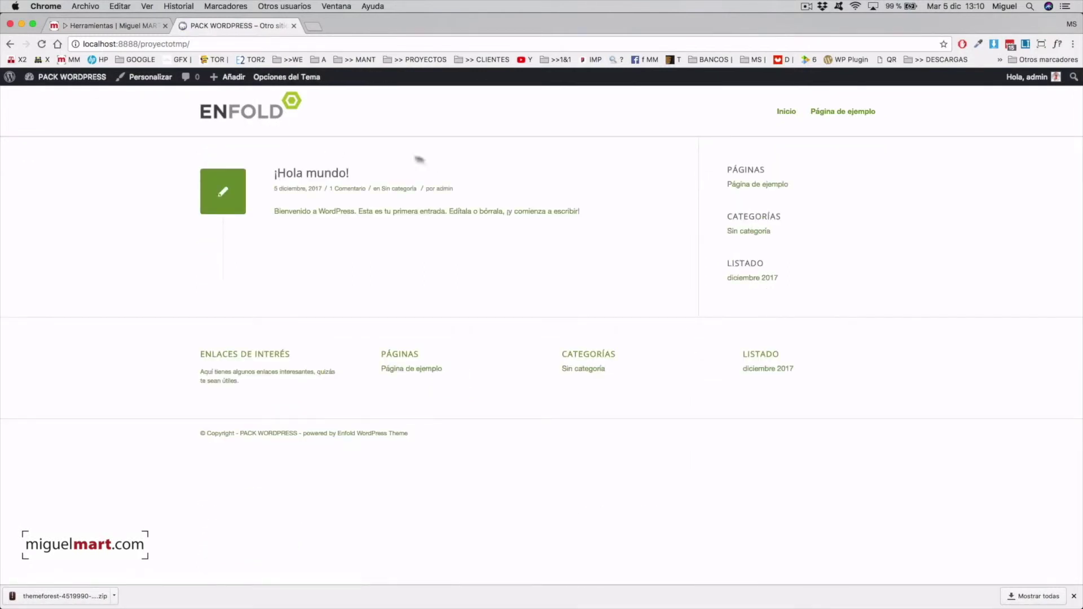
pyautogui.click(81, 77)
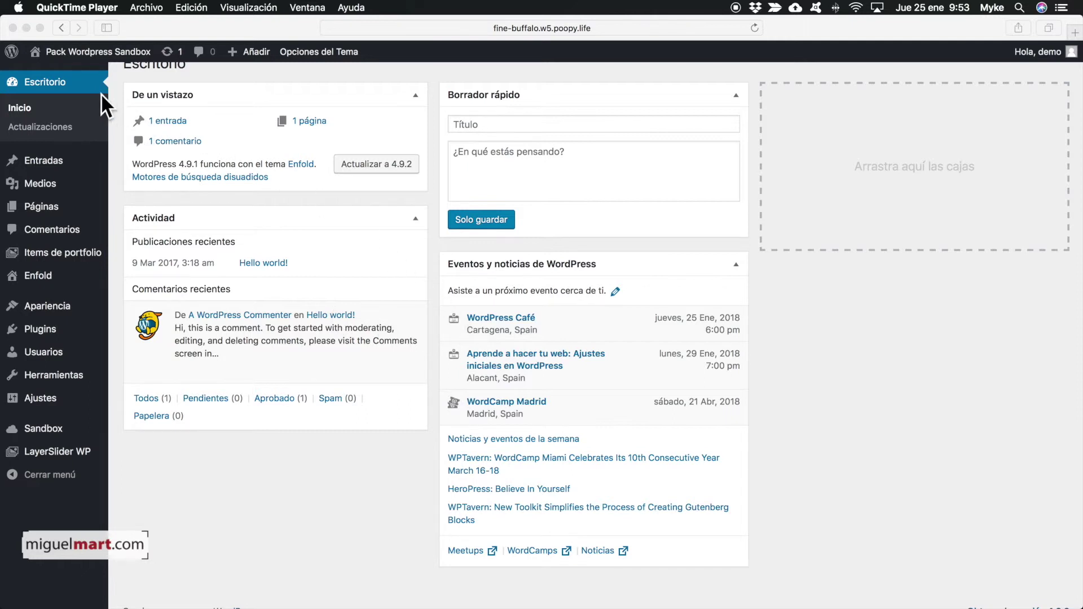
# Step: Visit the site's public front end via Visitar sitio, then go back to the dashboard
pyautogui.click(50, 49)
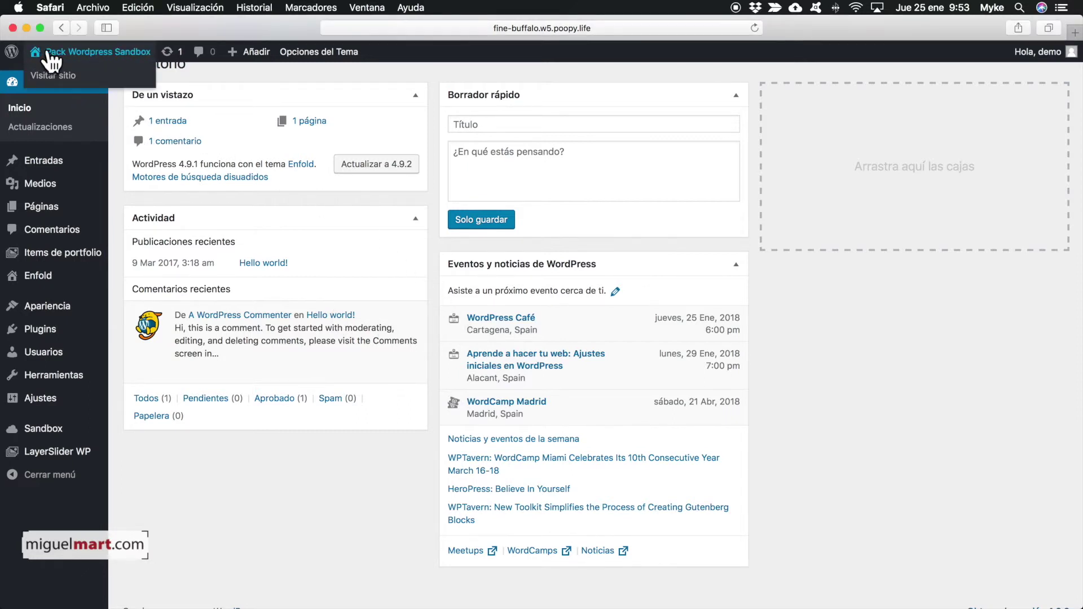
pyautogui.click(48, 49)
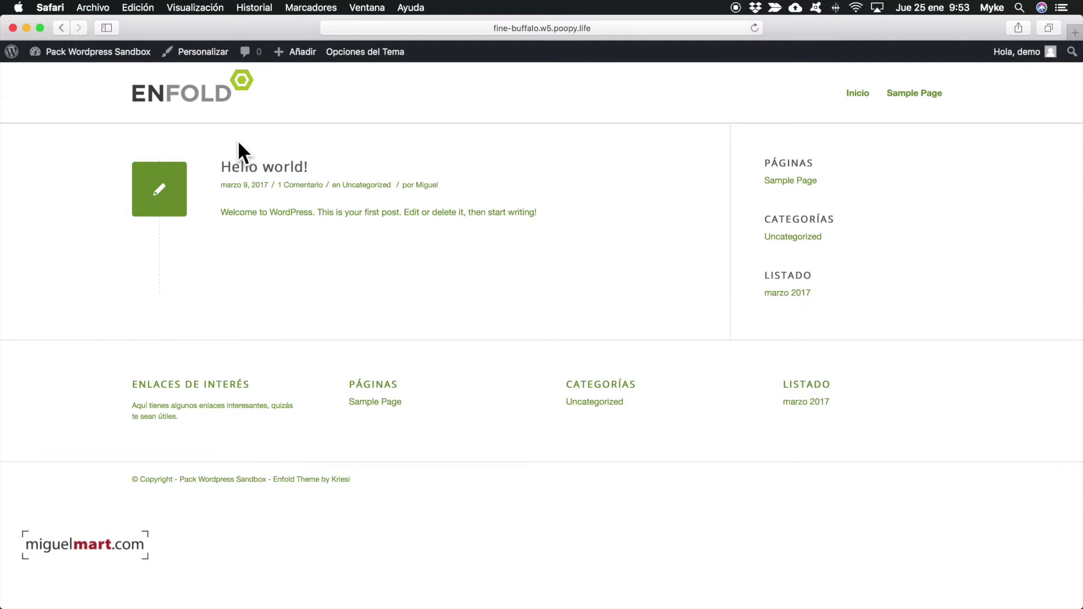
pyautogui.click(65, 48)
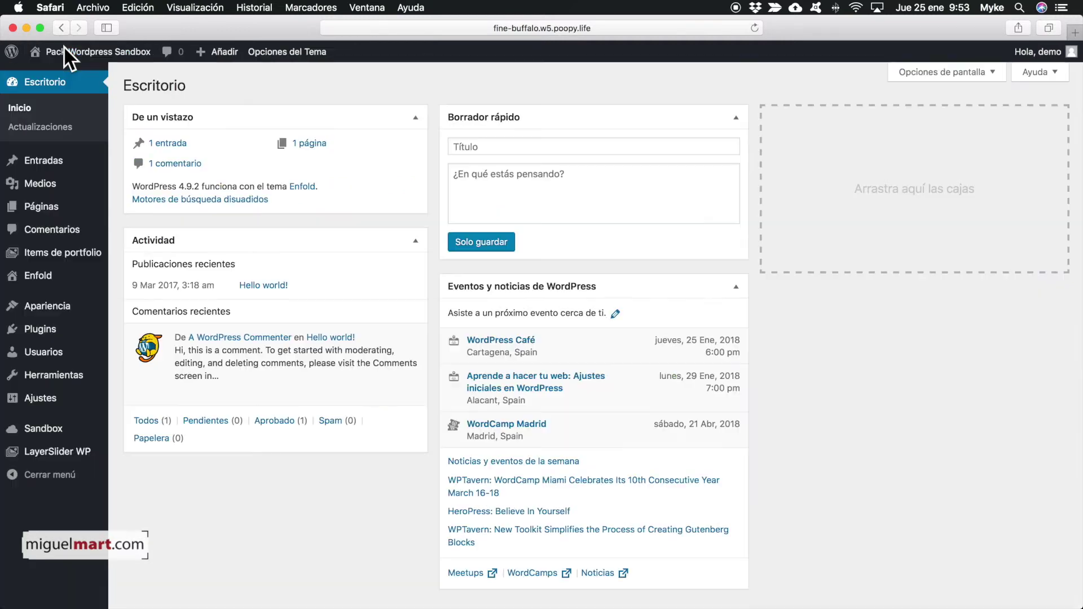
# Step: Open the Enfold Opciones del Tema page and scroll down to its lower sections
pyautogui.moveTo(79, 327)
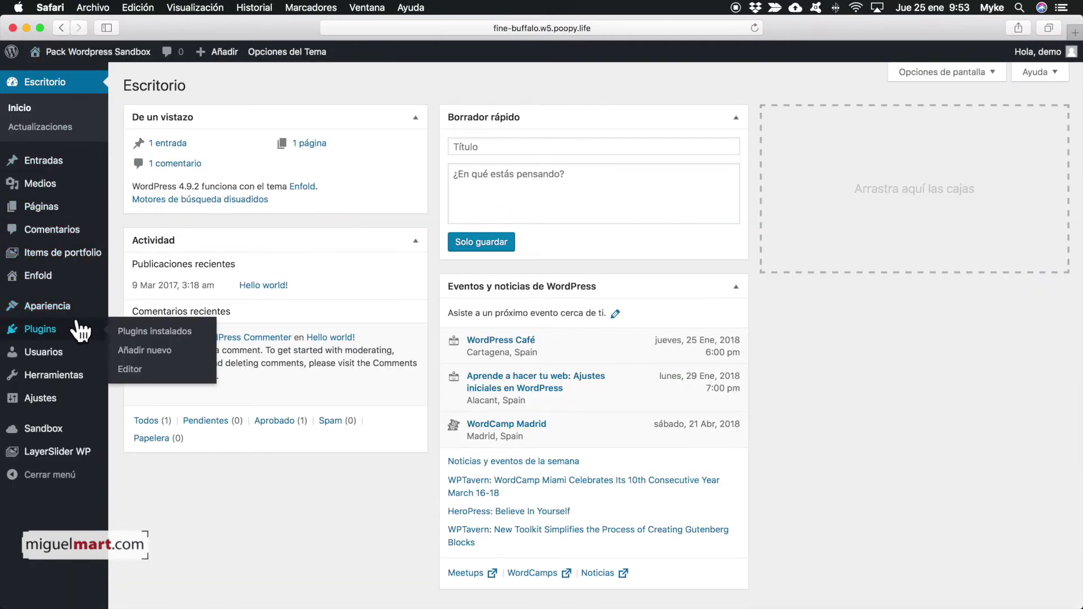
pyautogui.click(35, 279)
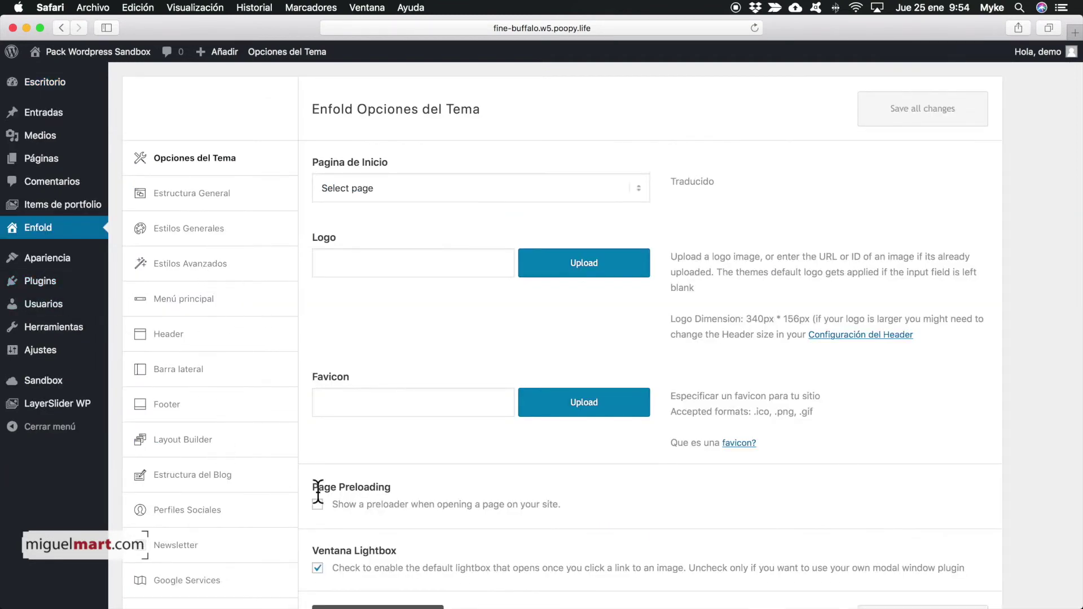
pyautogui.scroll(-5, 235, 405)
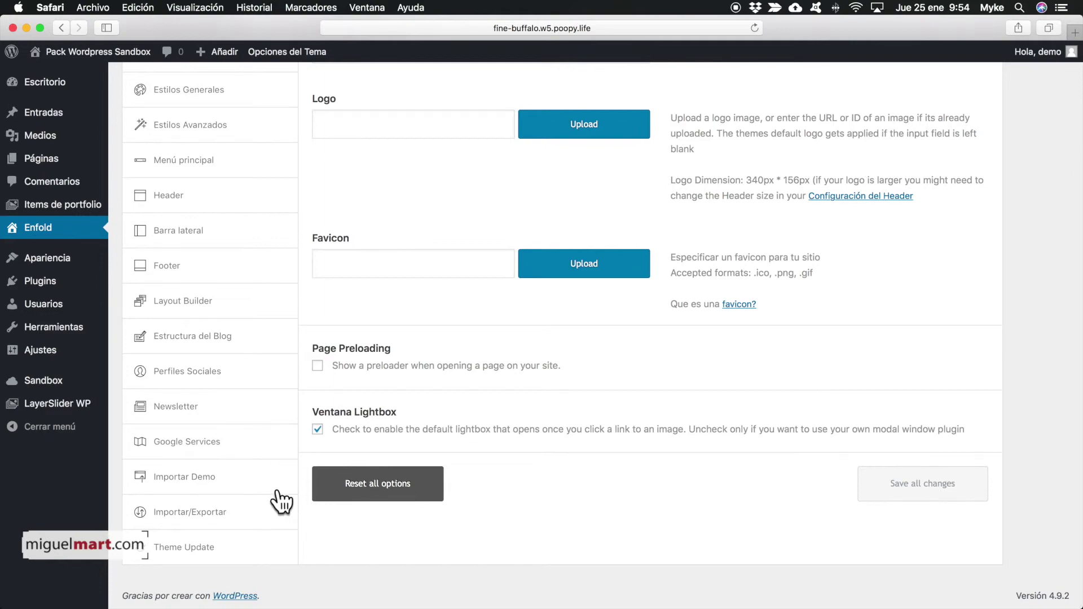
# Step: Import the Band Demo from Importar Demo, confirming the settings overwrite with Aceptar
pyautogui.click(224, 484)
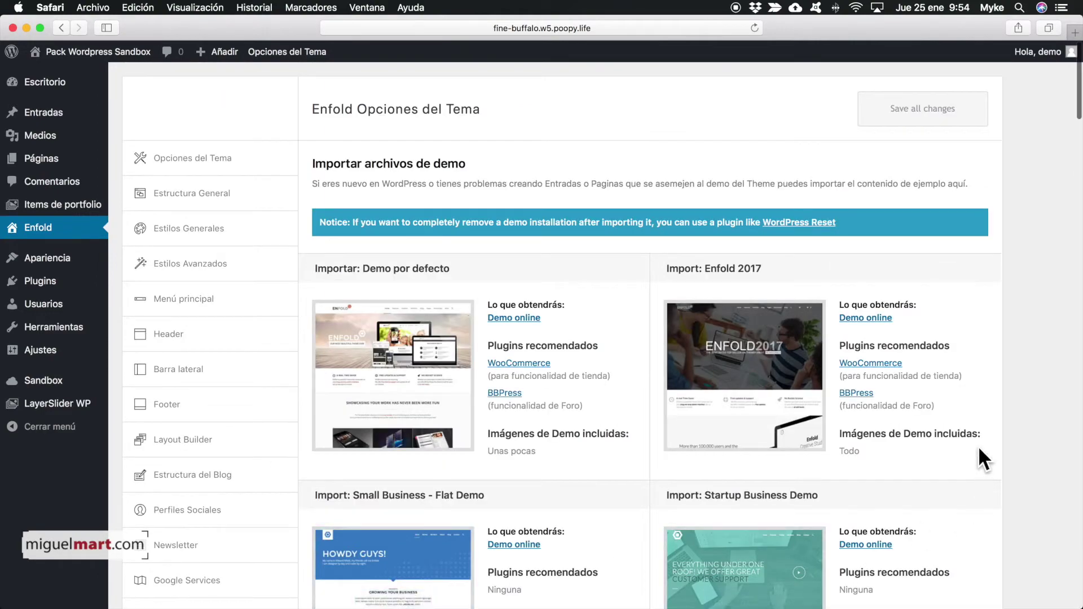
pyautogui.scroll(-15, 1004, 416)
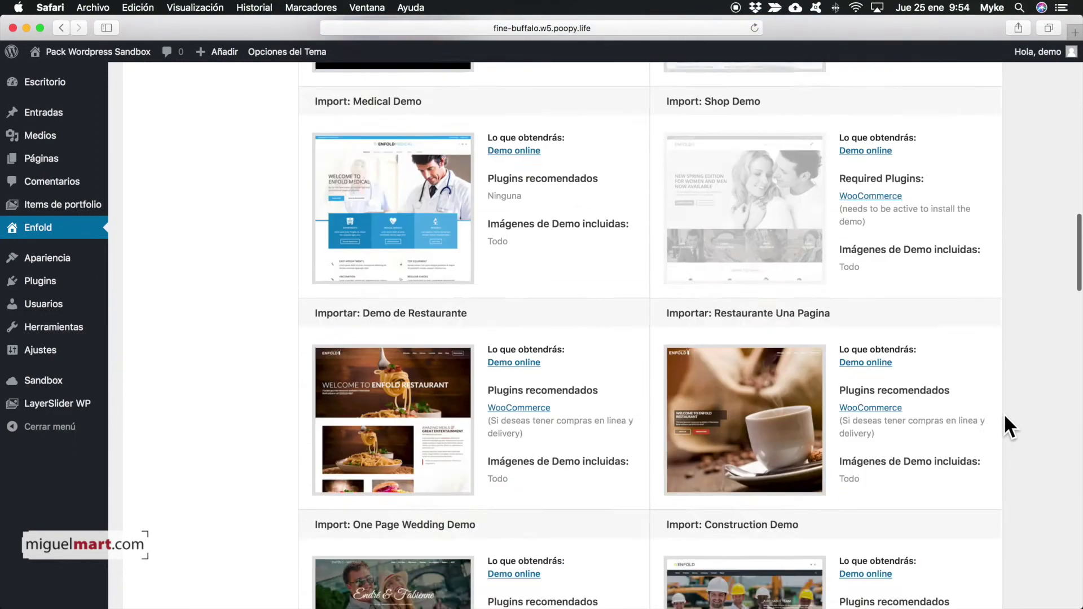
pyautogui.scroll(-15, 1004, 428)
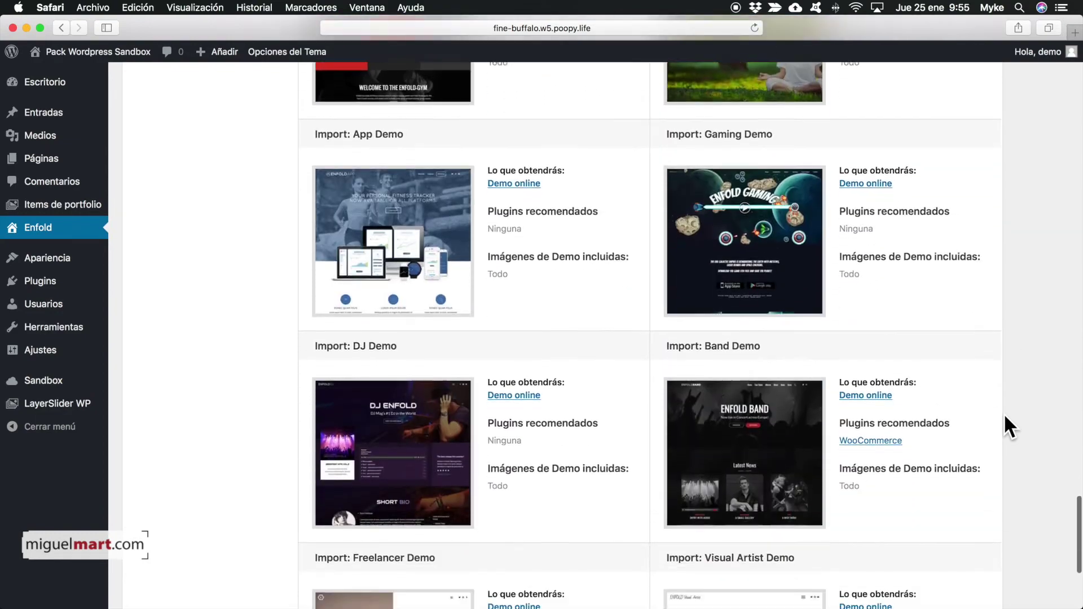
pyautogui.scroll(-3, 1004, 413)
pyautogui.scroll(3, 1004, 413)
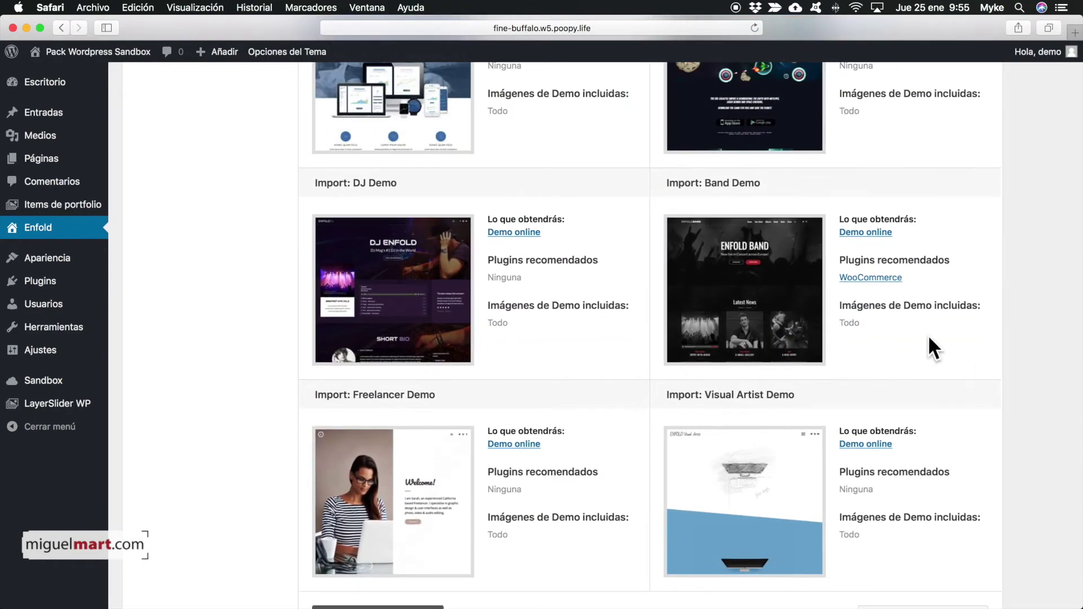
pyautogui.moveTo(786, 307)
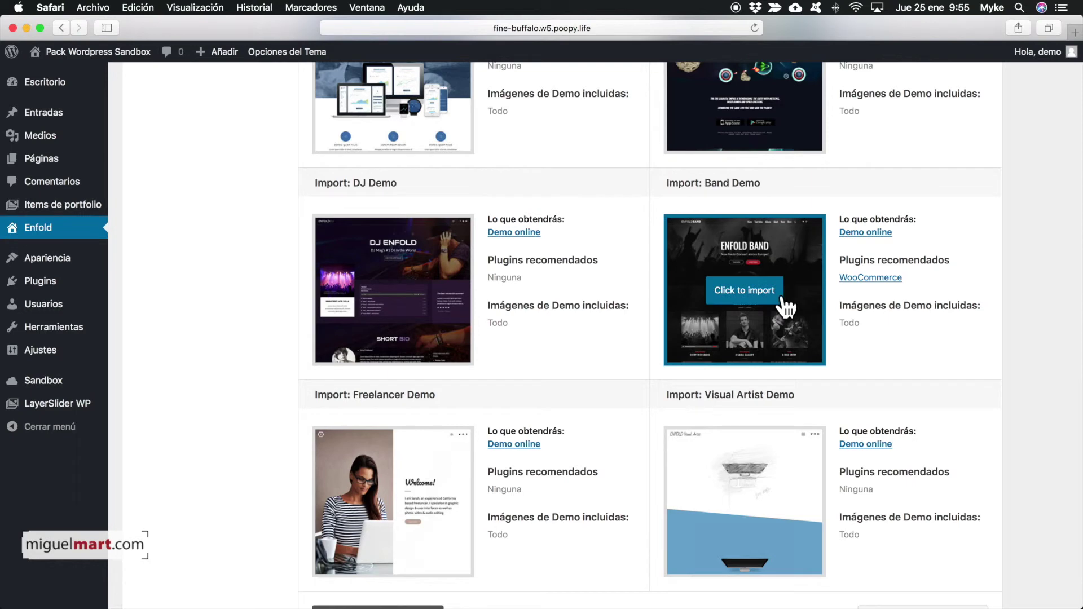
pyautogui.click(746, 292)
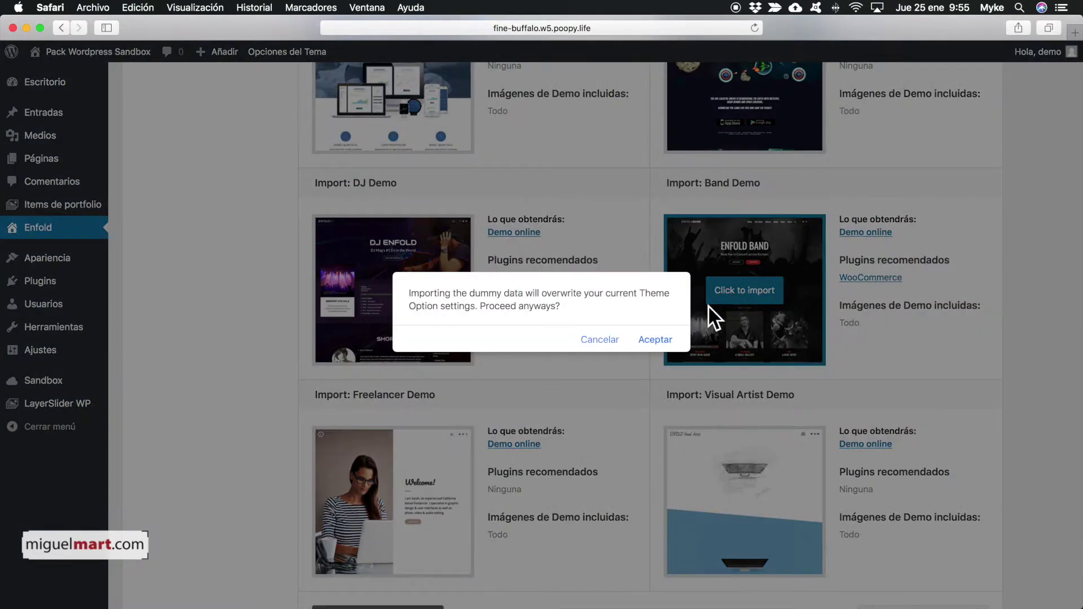
pyautogui.click(649, 340)
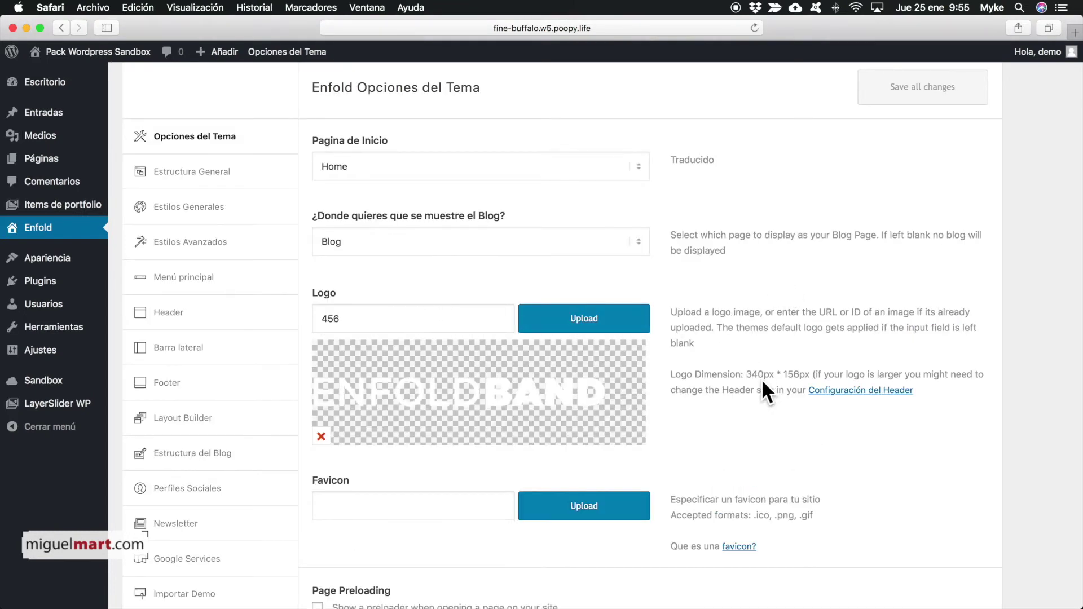
# Step: Scroll through the reloaded Enfold theme options showing the ENFOLD BAND logo
pyautogui.scroll(-5, 778, 375)
pyautogui.scroll(2, 779, 382)
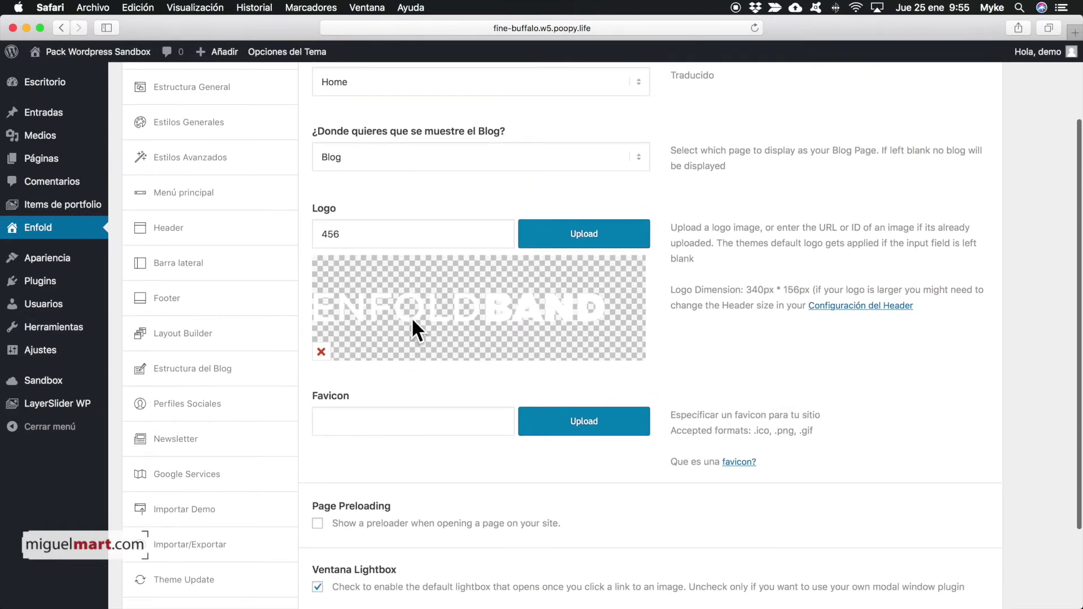
pyautogui.scroll(-3, 733, 282)
pyautogui.scroll(6, 682, 370)
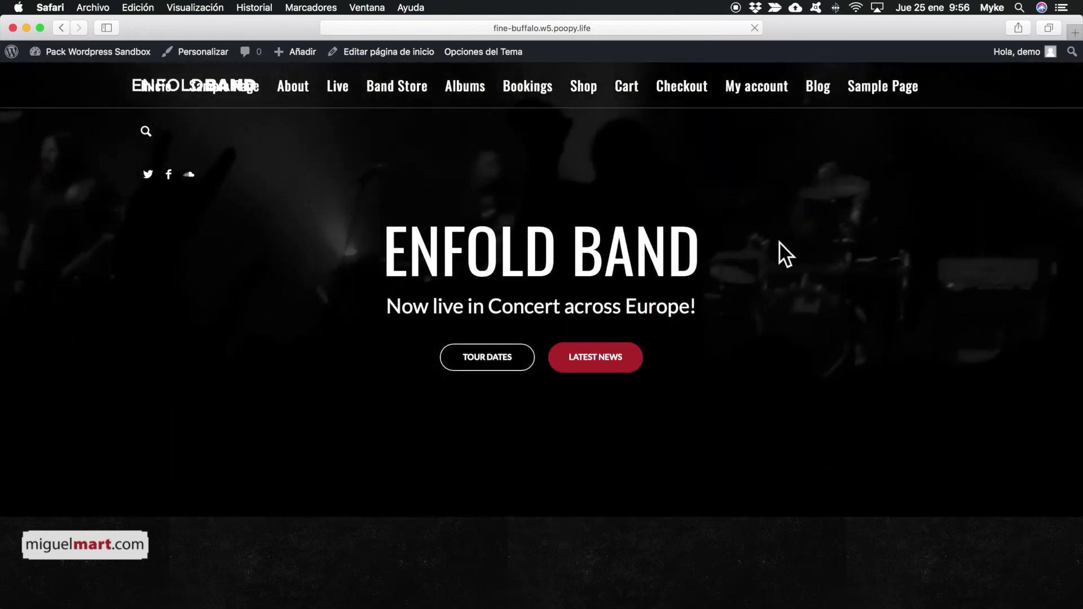
pyautogui.scroll(-5, 854, 248)
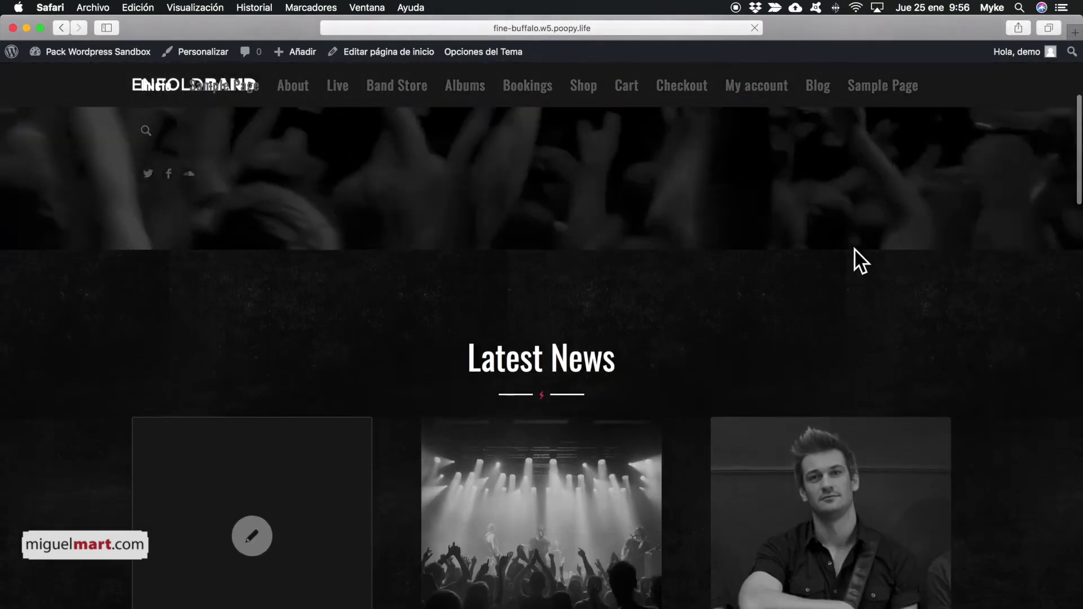
pyautogui.scroll(4, 855, 248)
pyautogui.scroll(-8, 854, 249)
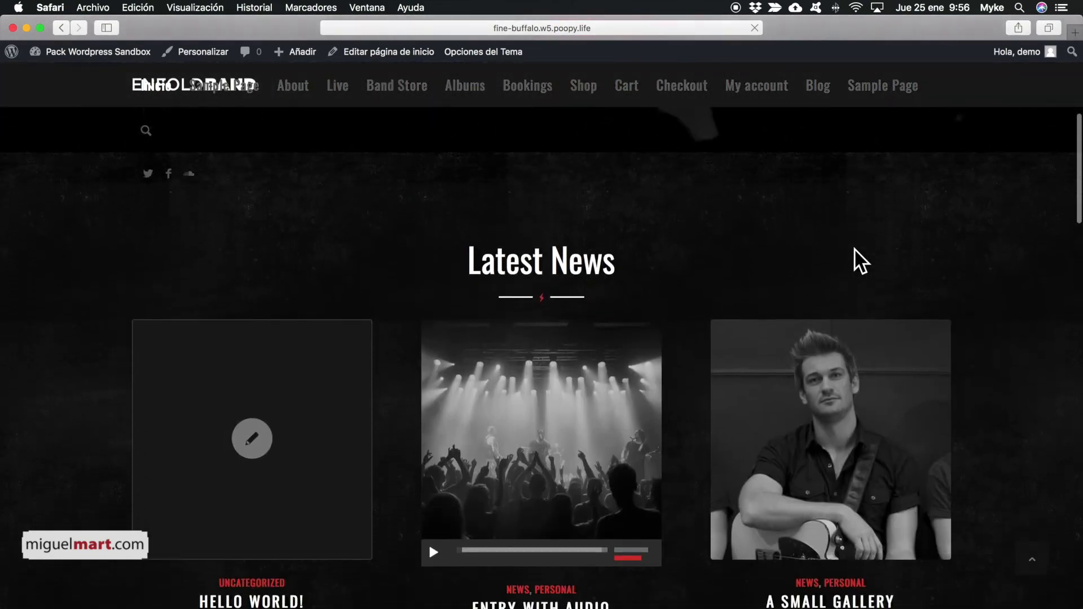
pyautogui.scroll(-2, 854, 248)
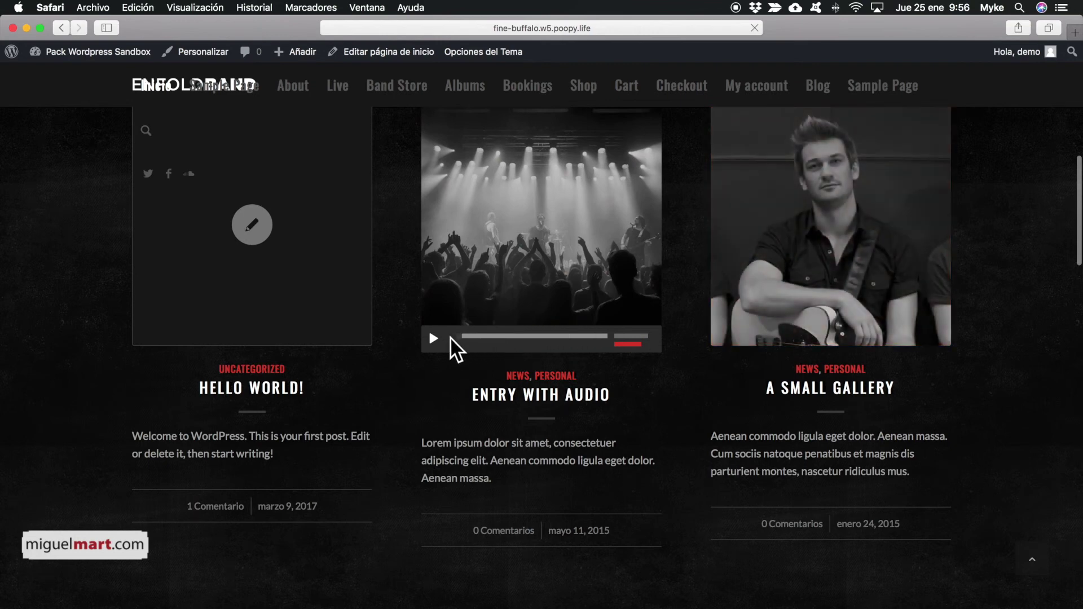
pyautogui.scroll(-7, 874, 298)
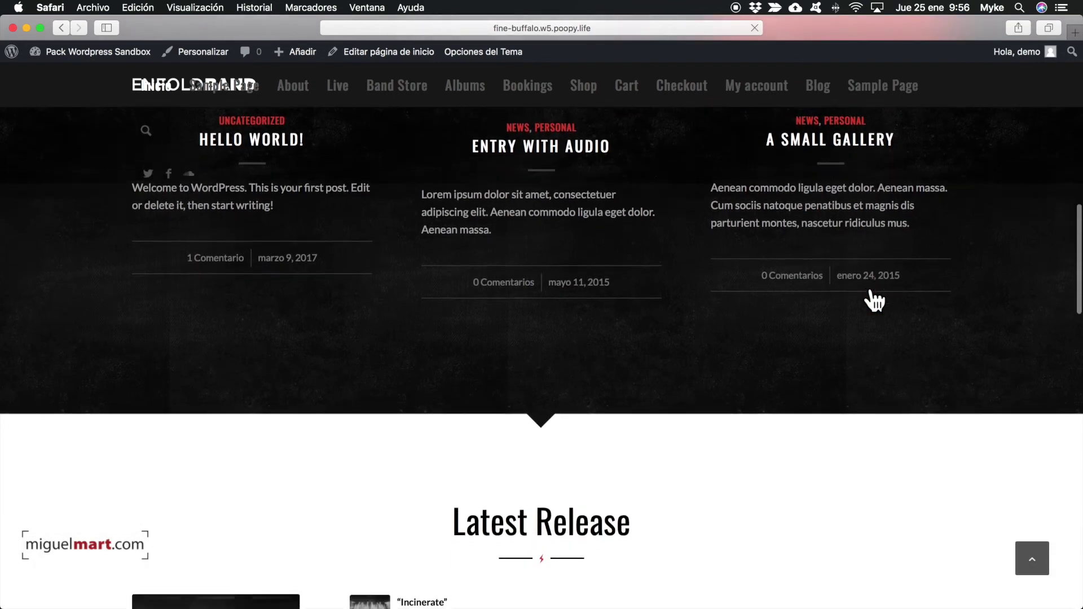
pyautogui.scroll(-3, 874, 299)
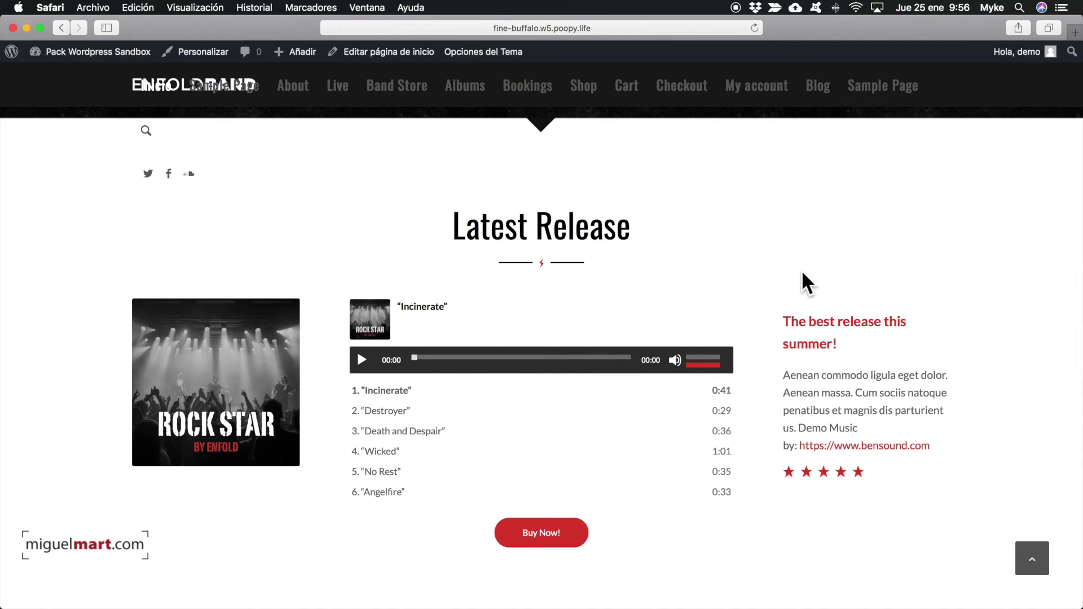
pyautogui.scroll(-10, 802, 273)
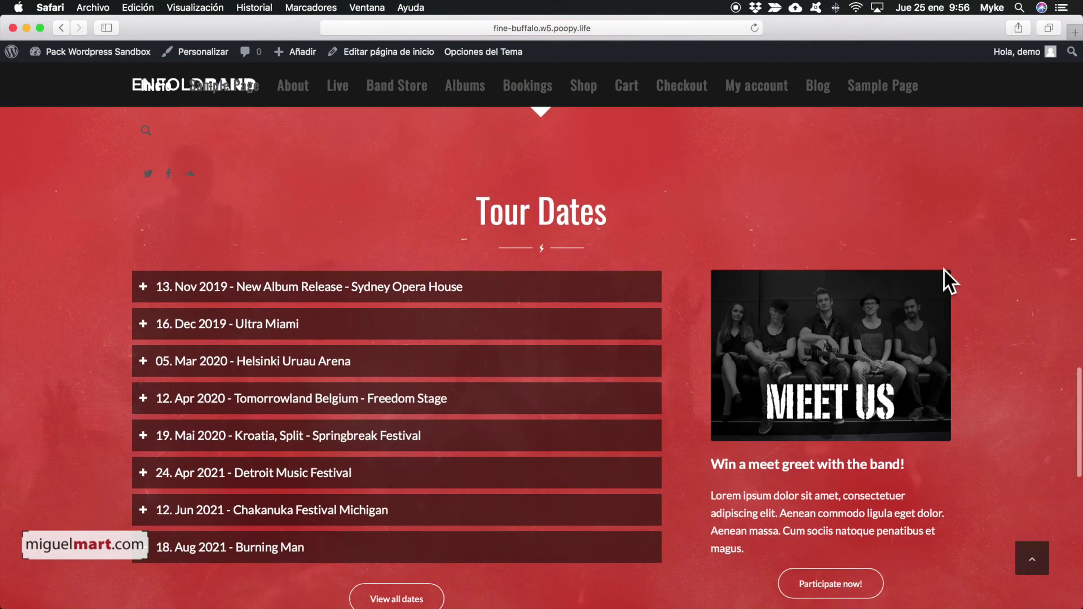
pyautogui.scroll(-13, 960, 276)
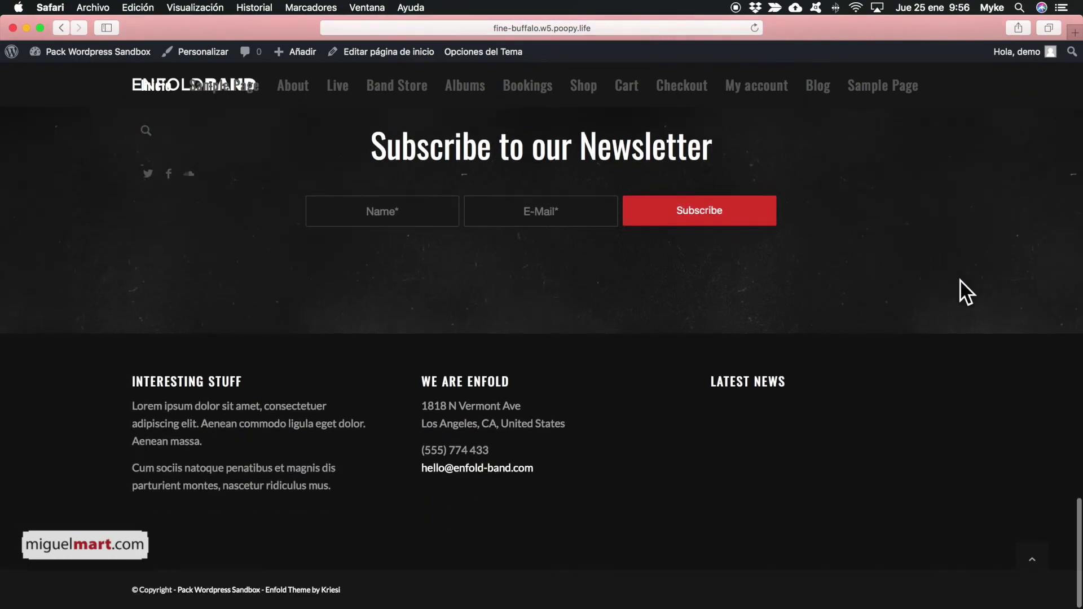
pyautogui.scroll(20, 960, 279)
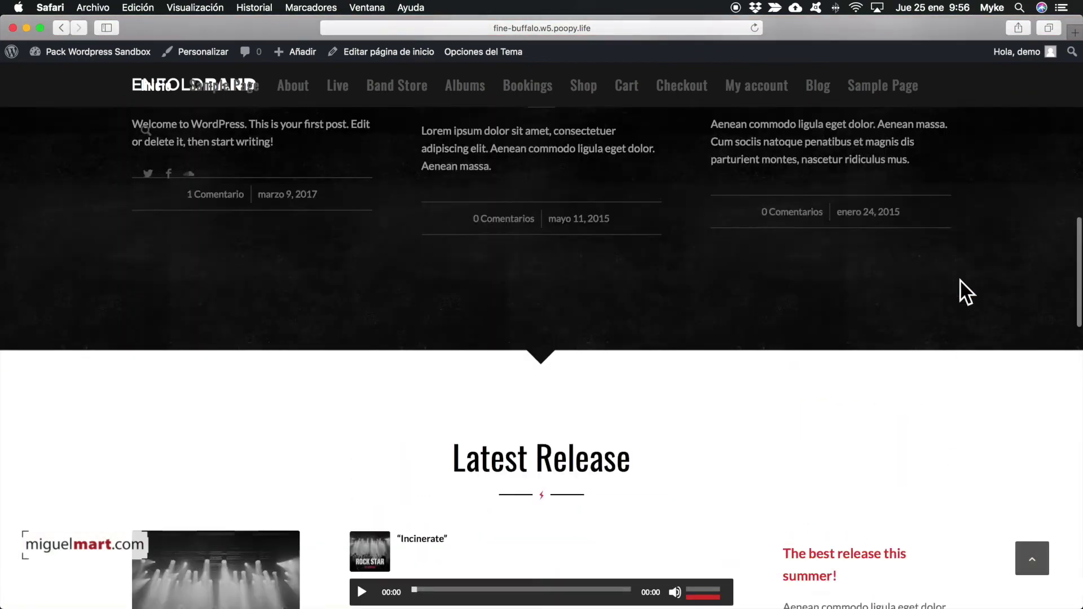
pyautogui.scroll(8, 966, 292)
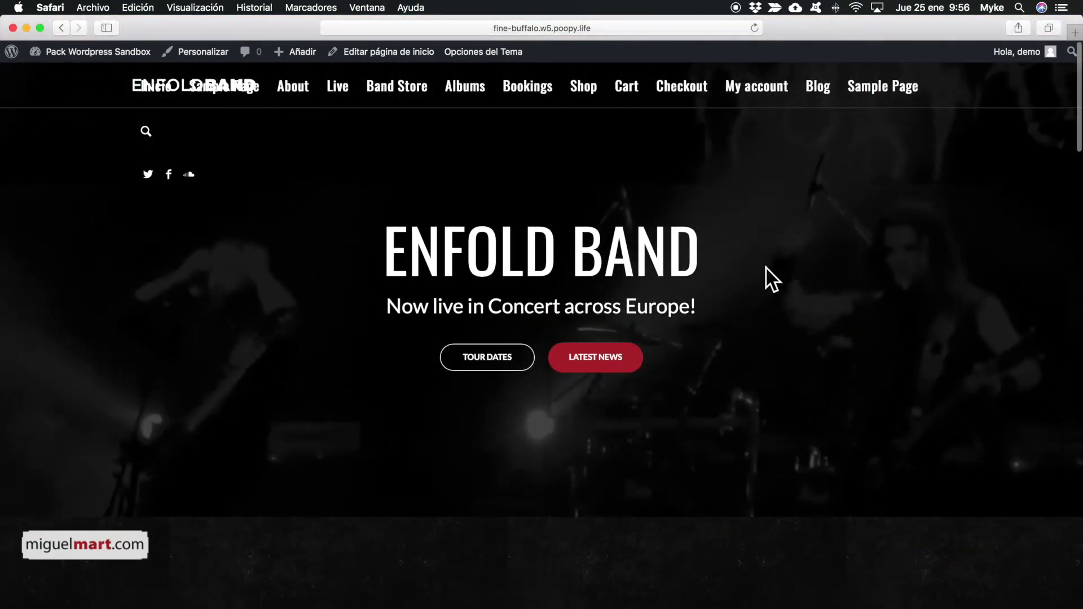